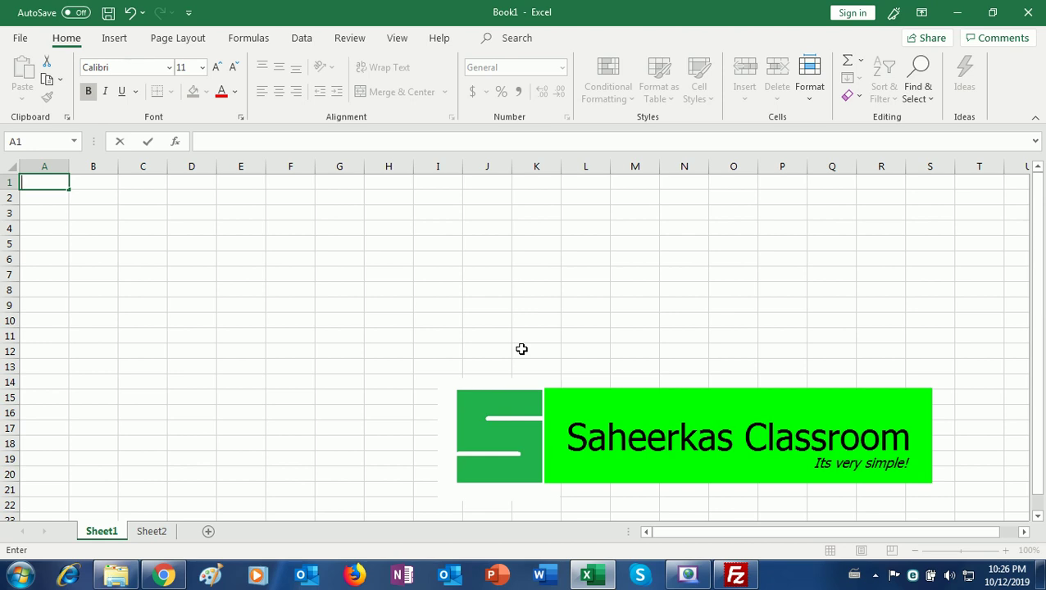
# On Sheet1, select rows 1 through 4 by their row headers.
pyautogui.click(38, 223)
pyautogui.click(9, 183)
pyautogui.click(8, 197)
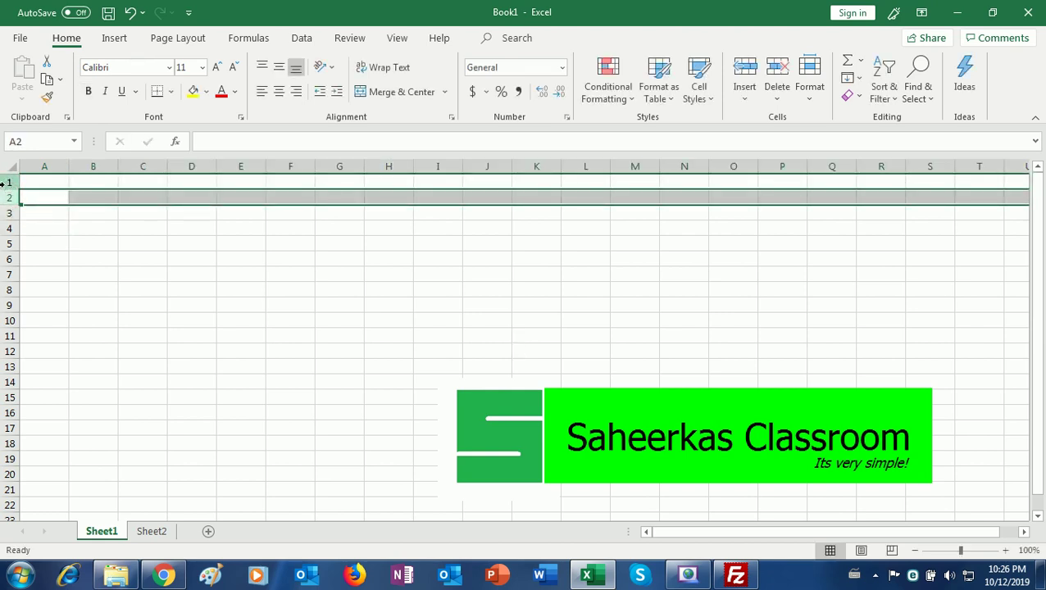
pyautogui.click(5, 184)
pyautogui.click(6, 196)
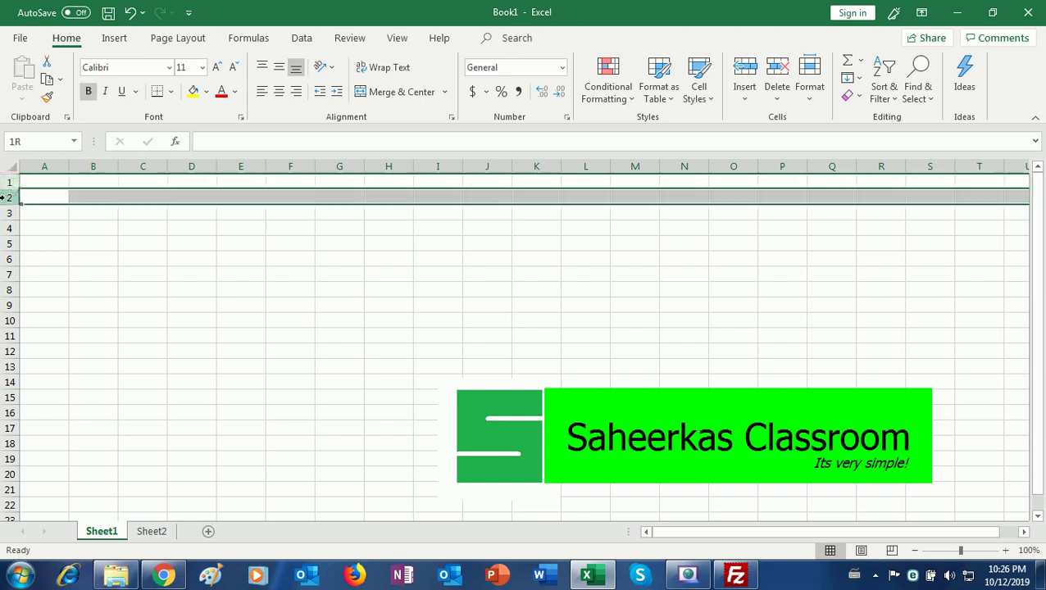
pyautogui.click(5, 213)
pyautogui.click(5, 228)
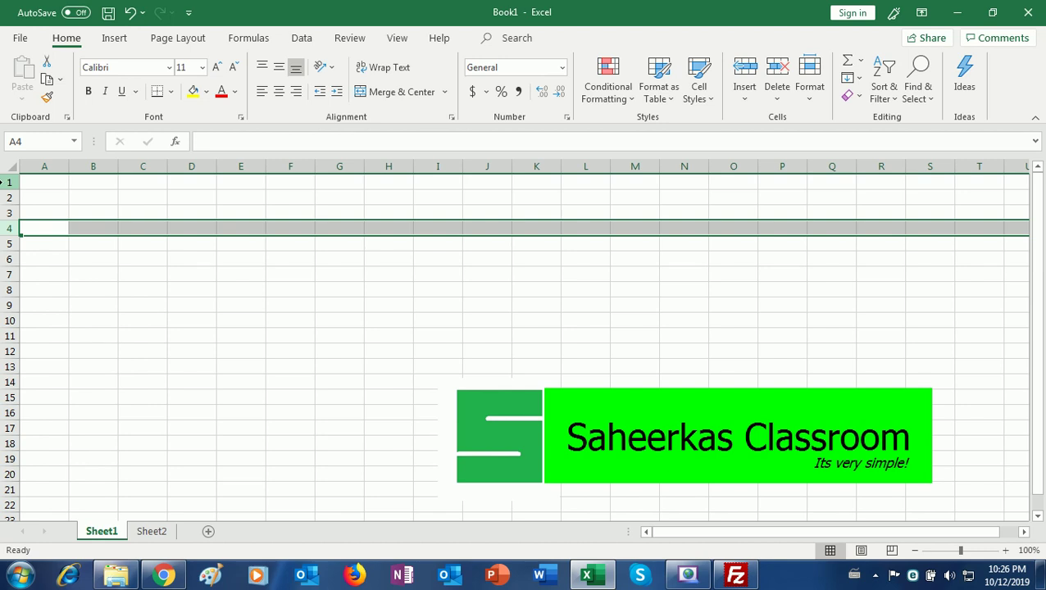
pyautogui.click(7, 183)
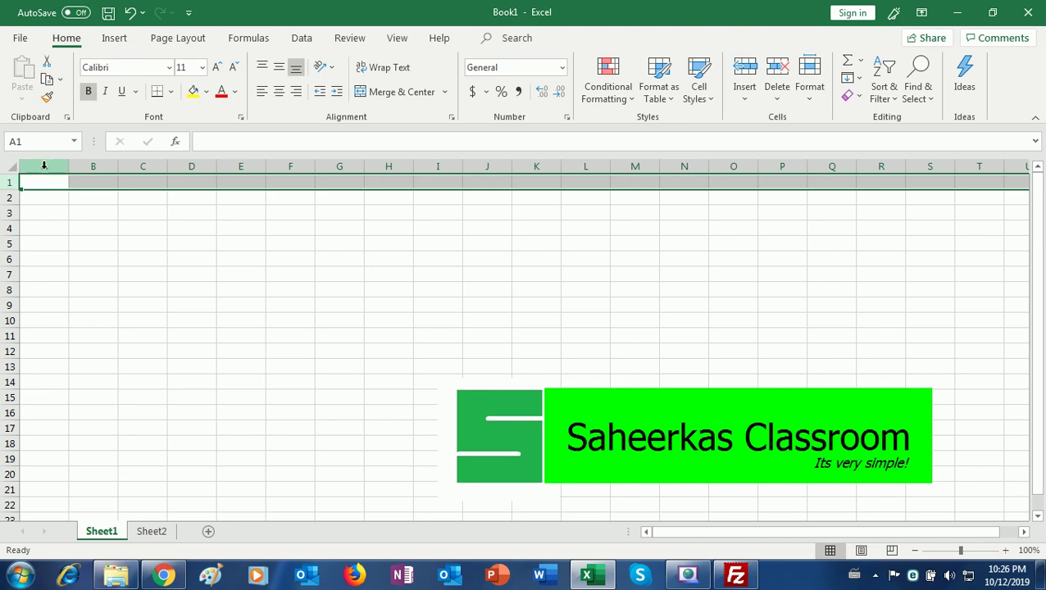
# Select columns A to E, then adjust column E's width and row 1's height.
pyautogui.click(44, 167)
pyautogui.click(93, 166)
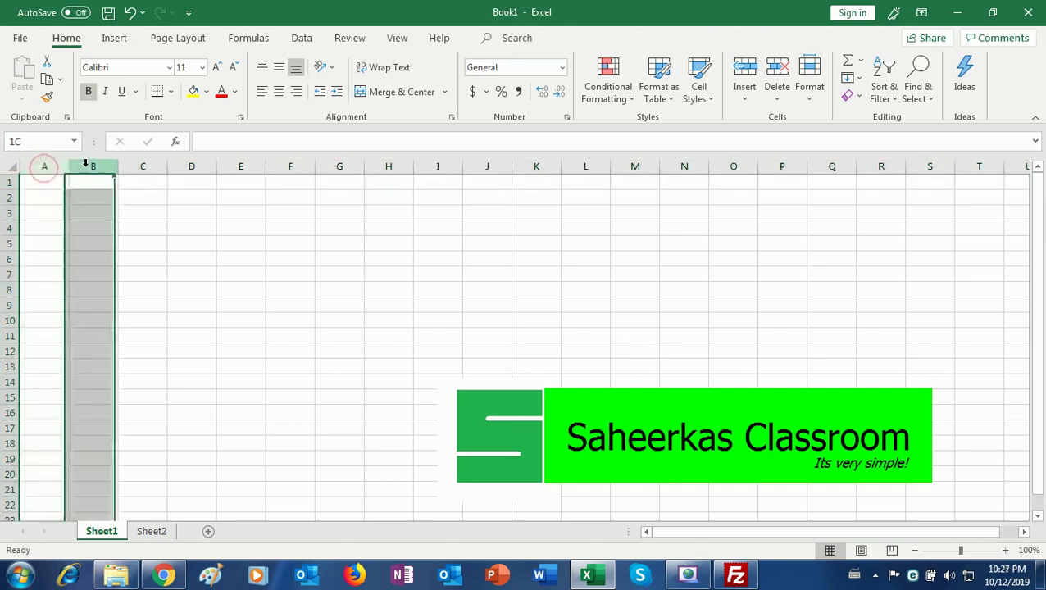
pyautogui.click(145, 166)
pyautogui.click(198, 165)
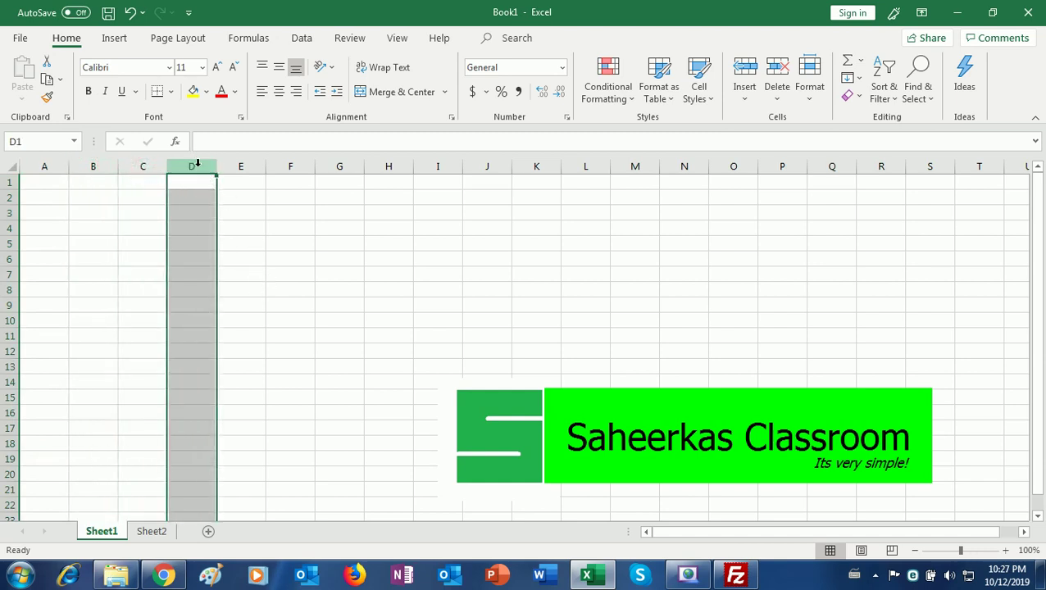
pyautogui.click(246, 167)
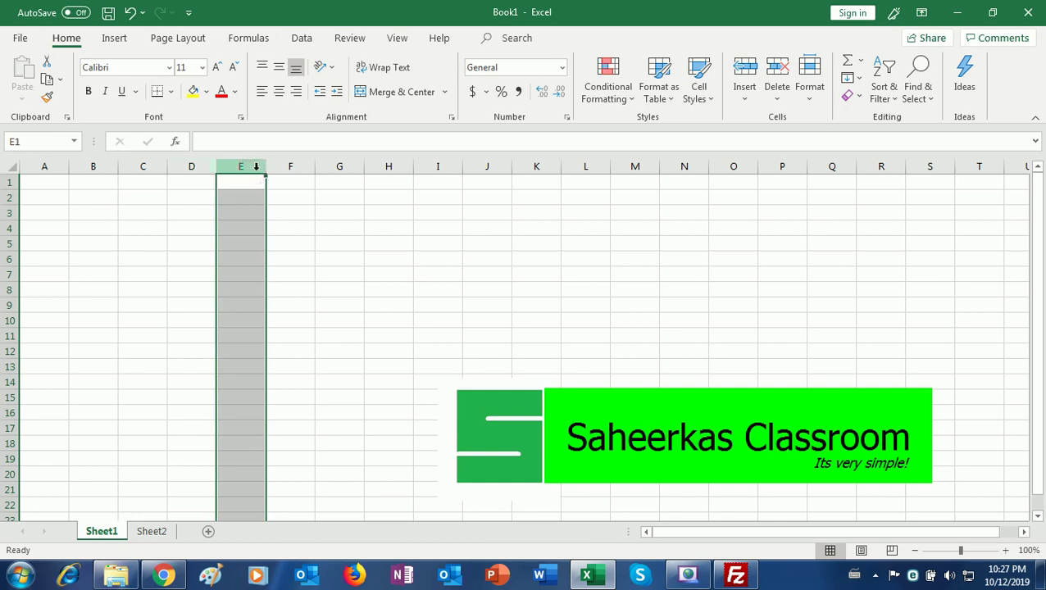
pyautogui.moveTo(266, 169)
pyautogui.mouseDown()
pyautogui.moveTo(296, 167)
pyautogui.moveTo(266, 171)
pyautogui.mouseUp()
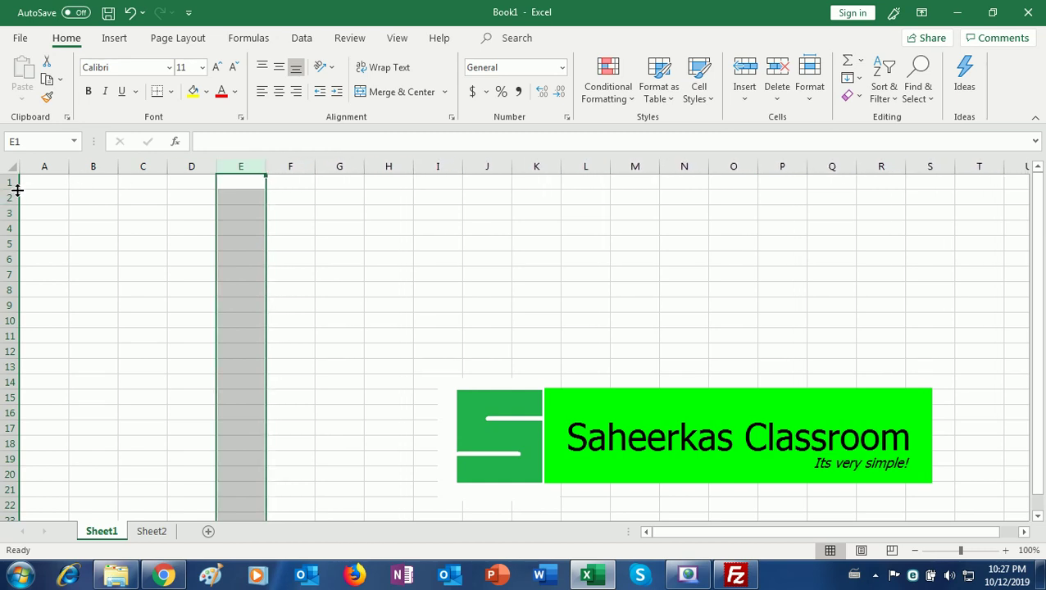
pyautogui.moveTo(17, 189)
pyautogui.mouseDown()
pyautogui.moveTo(22, 205)
pyautogui.moveTo(16, 191)
pyautogui.mouseUp()
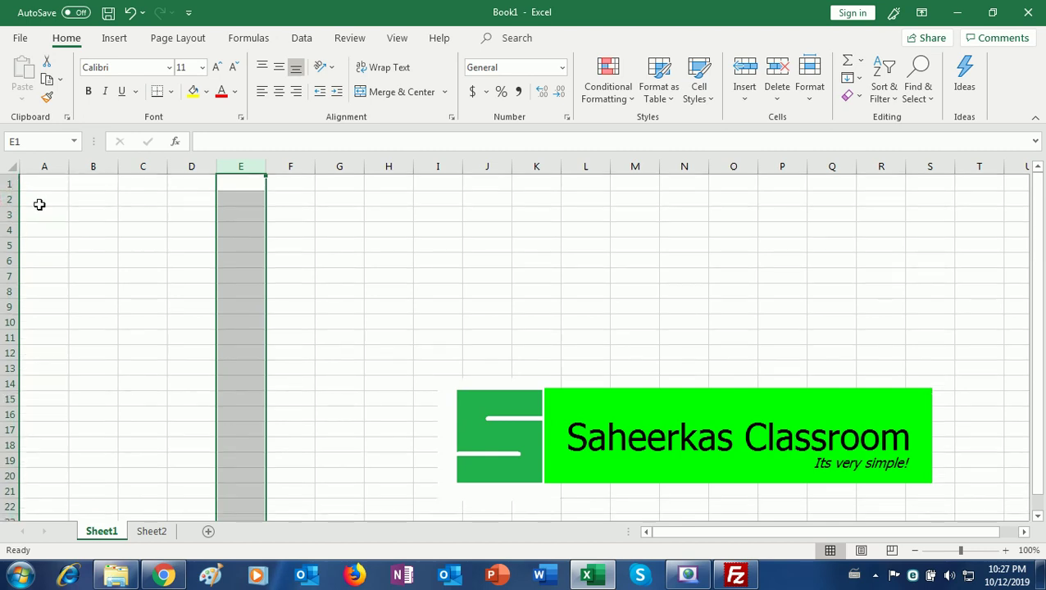
# Select individual cells B3, A1, B1, C1, B5 and A5 on Sheet1.
pyautogui.click(91, 221)
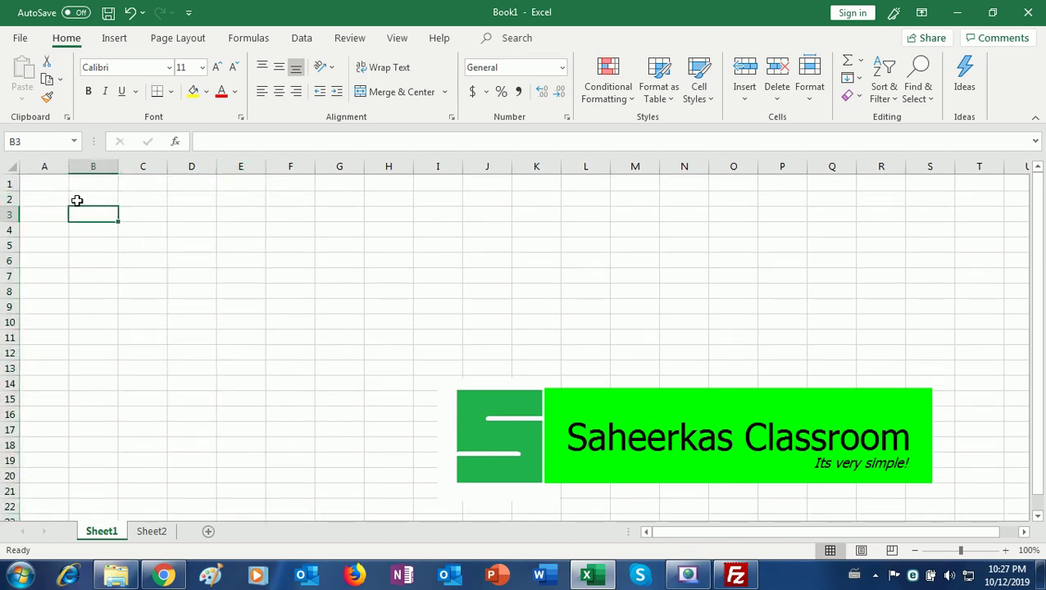
pyautogui.click(41, 184)
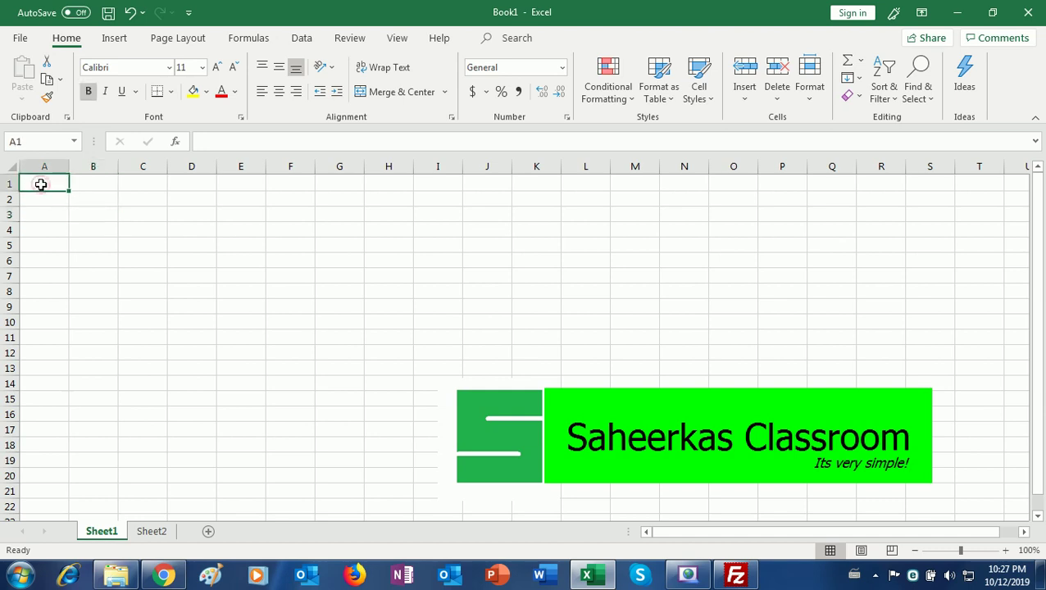
pyautogui.click(95, 185)
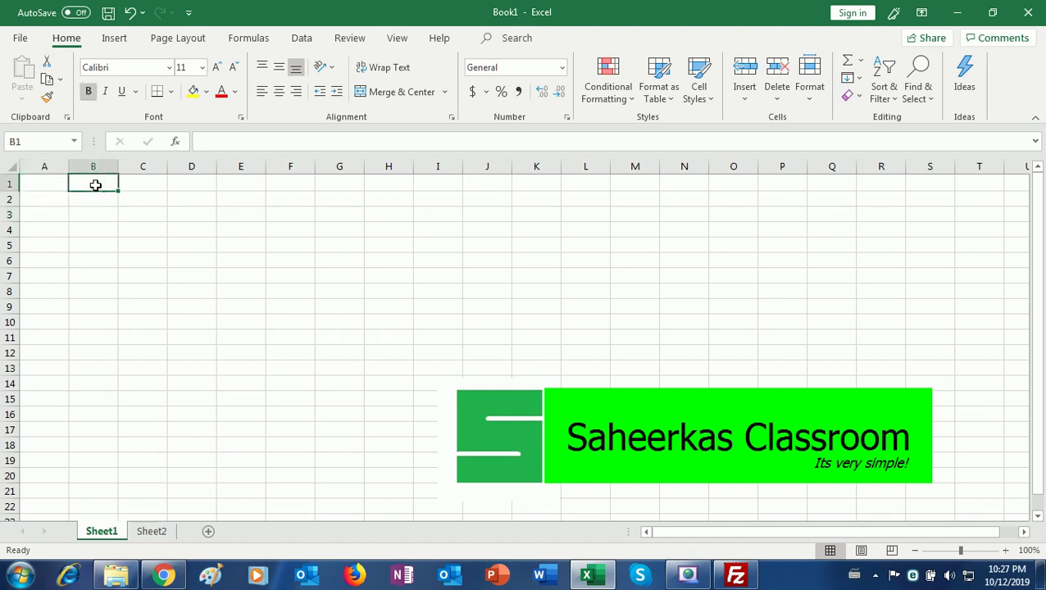
pyautogui.click(143, 185)
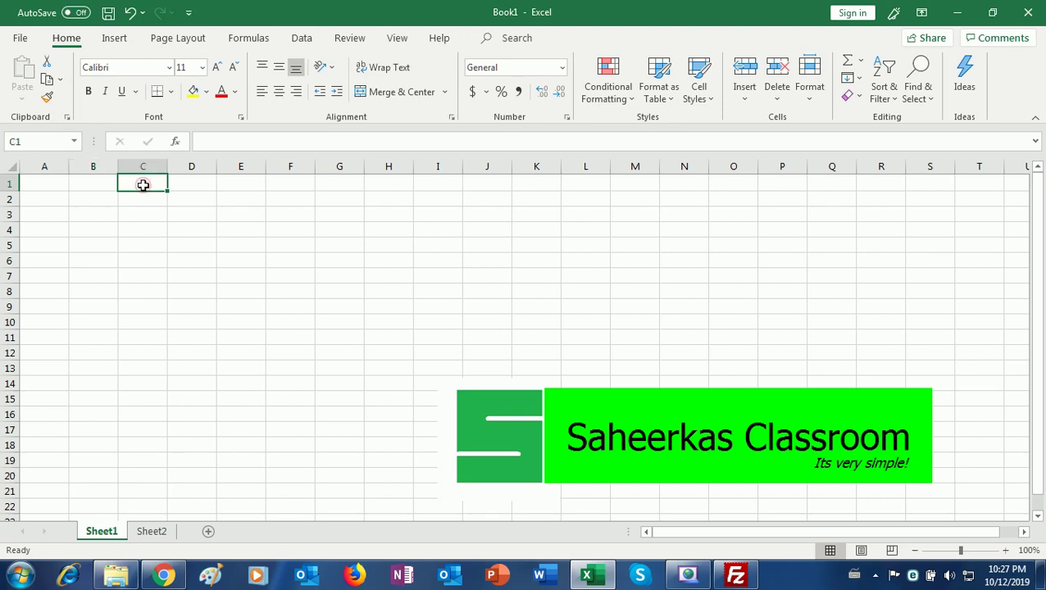
pyautogui.click(41, 186)
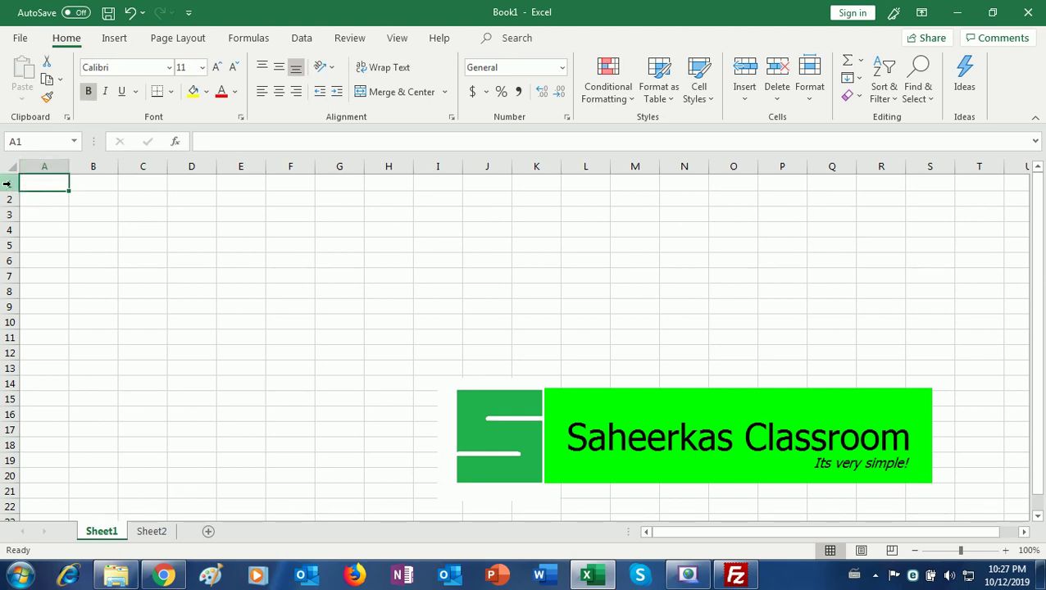
pyautogui.click(80, 216)
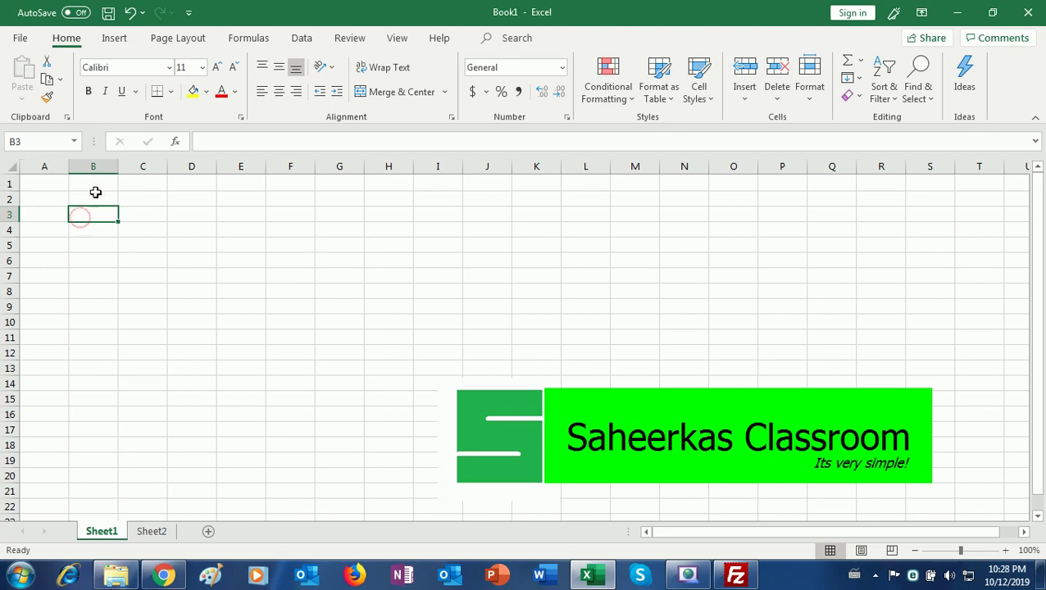
pyautogui.click(89, 245)
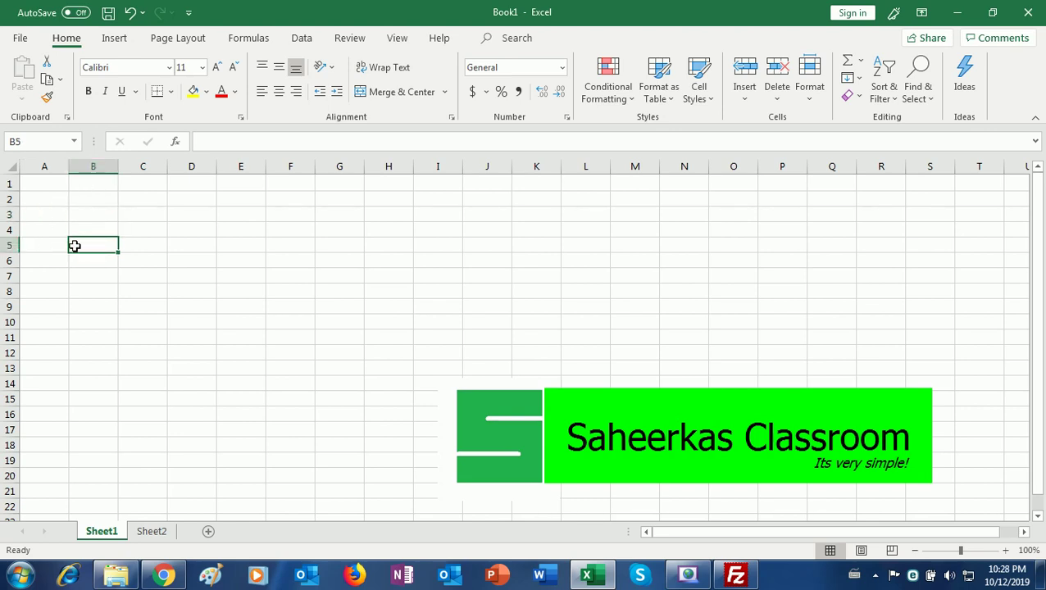
pyautogui.click(38, 246)
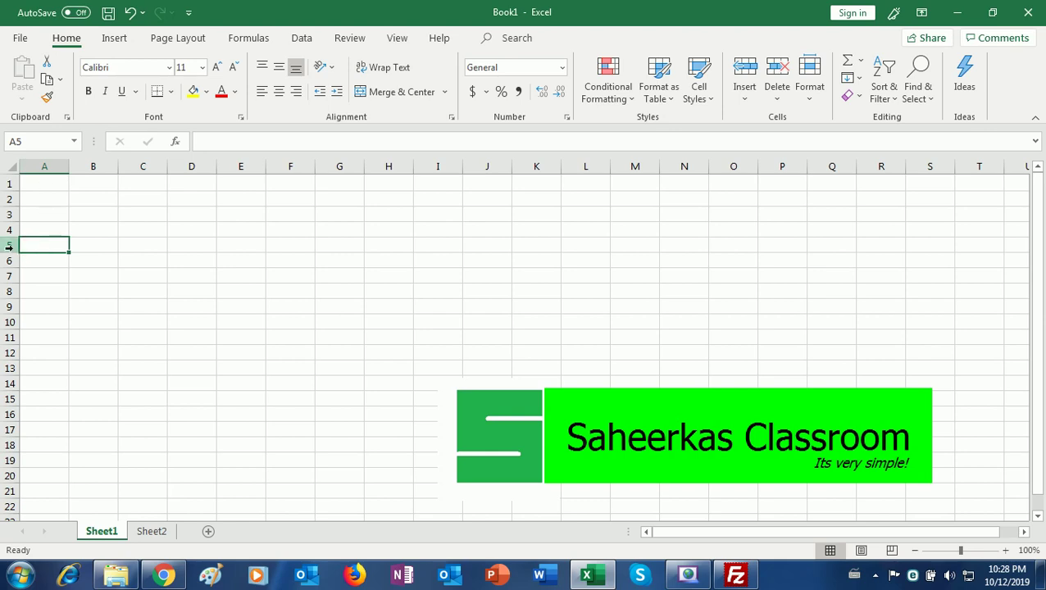
# Select cells A8, A2, B4, J1 and K2.
pyautogui.click(31, 292)
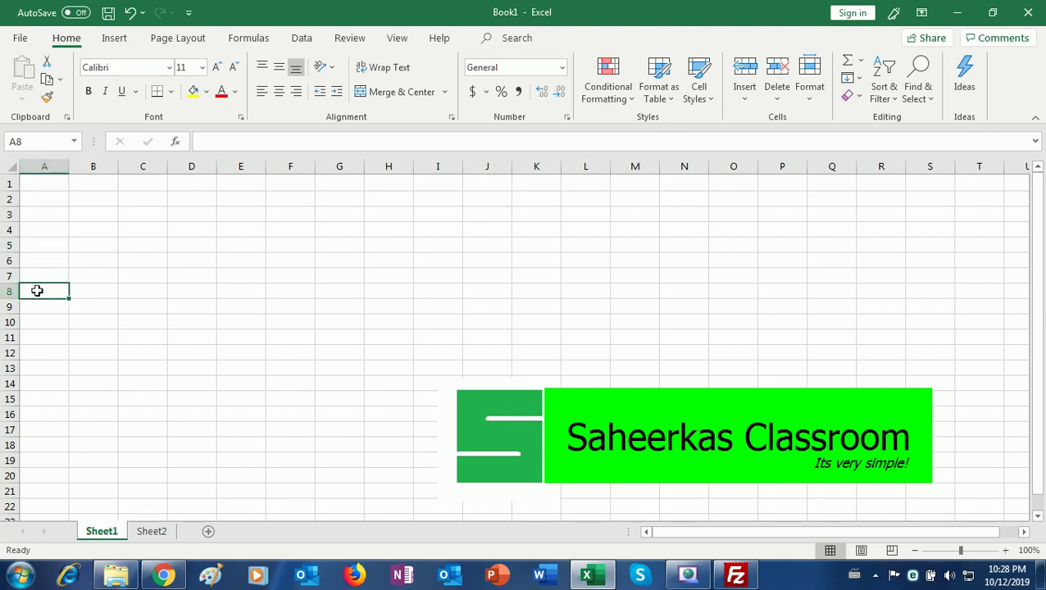
pyautogui.click(36, 199)
pyautogui.click(81, 234)
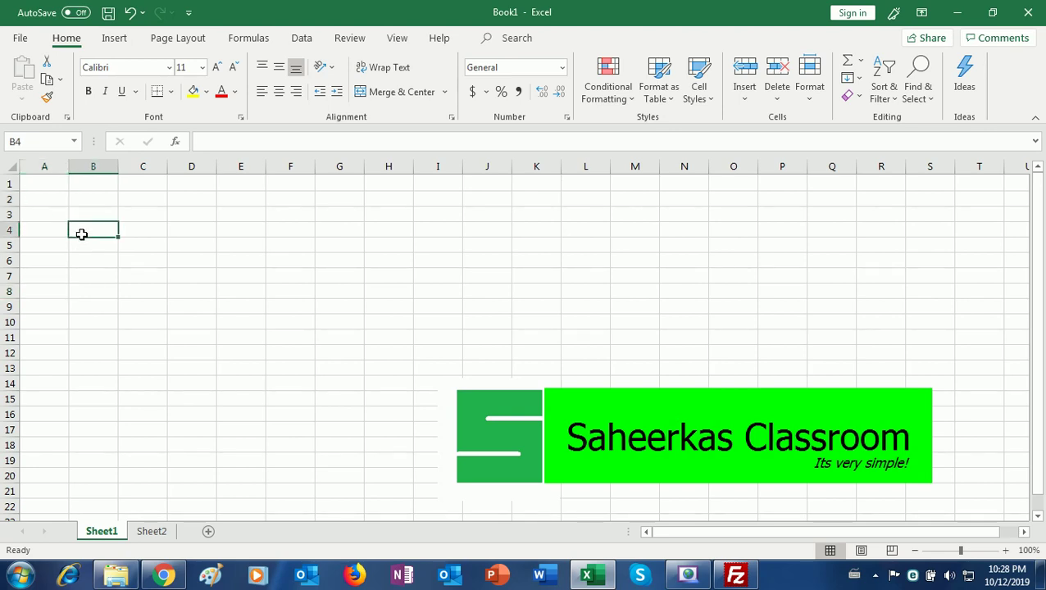
pyautogui.click(82, 235)
pyautogui.click(498, 183)
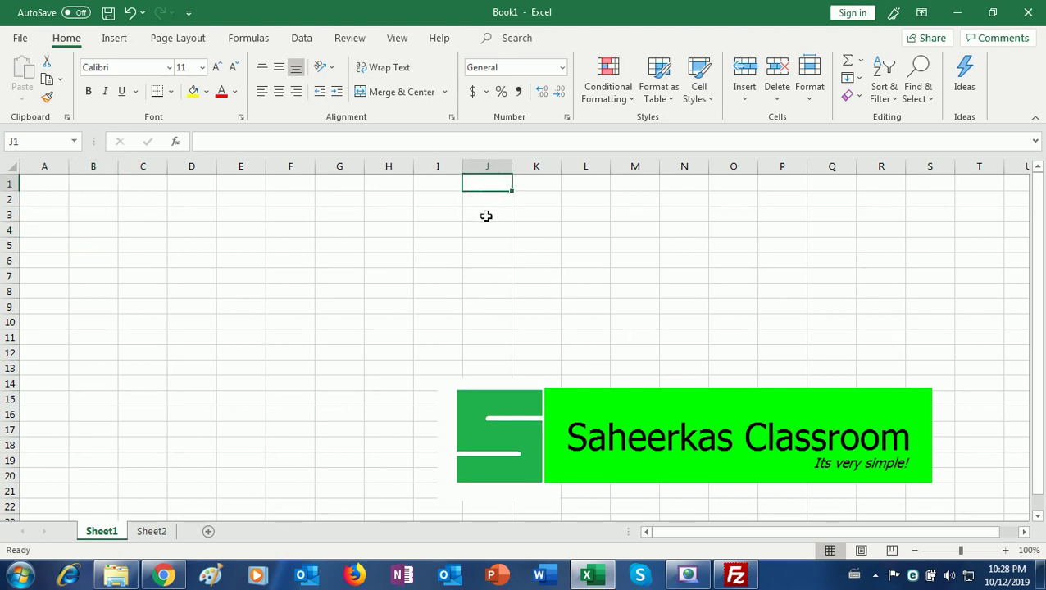
pyautogui.click(533, 199)
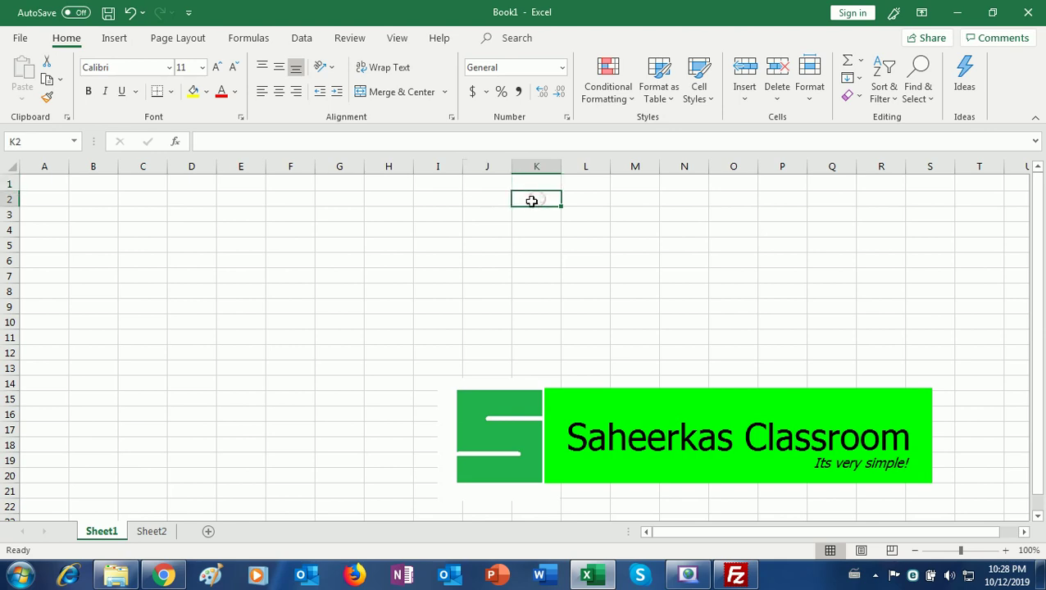
# Enter the headings Name, Qty and Rate in A1 to C1.
pyautogui.click(37, 185)
pyautogui.hotkey('ctrl', 'b')
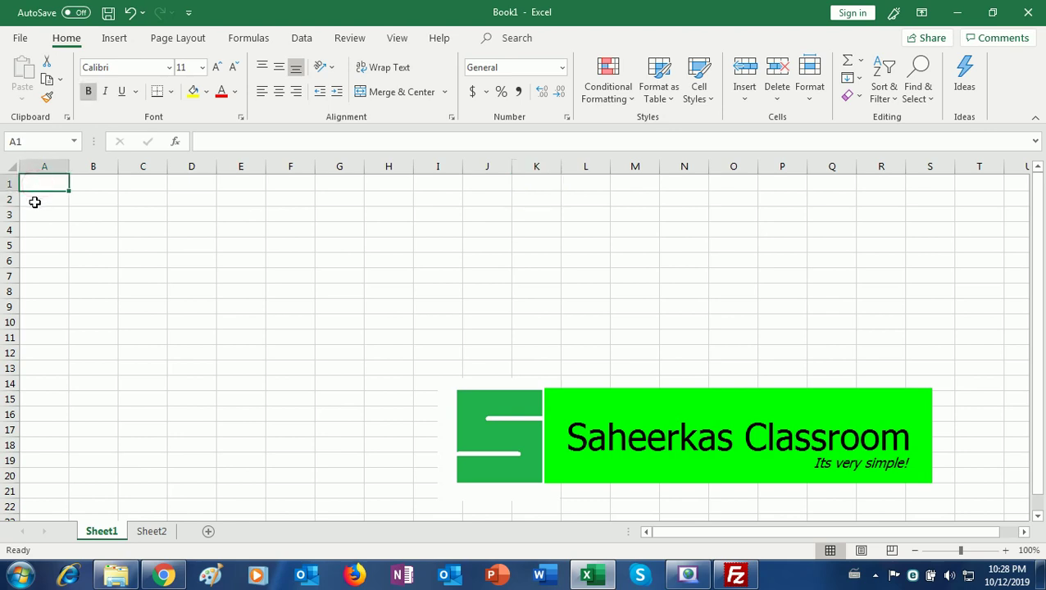
pyautogui.write('Name')
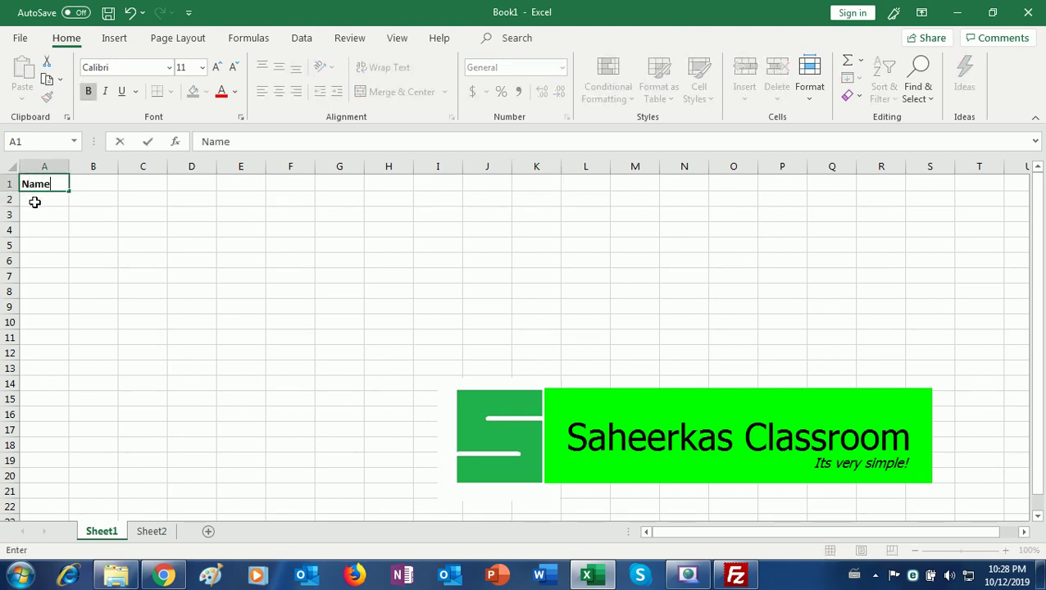
pyautogui.click(73, 183)
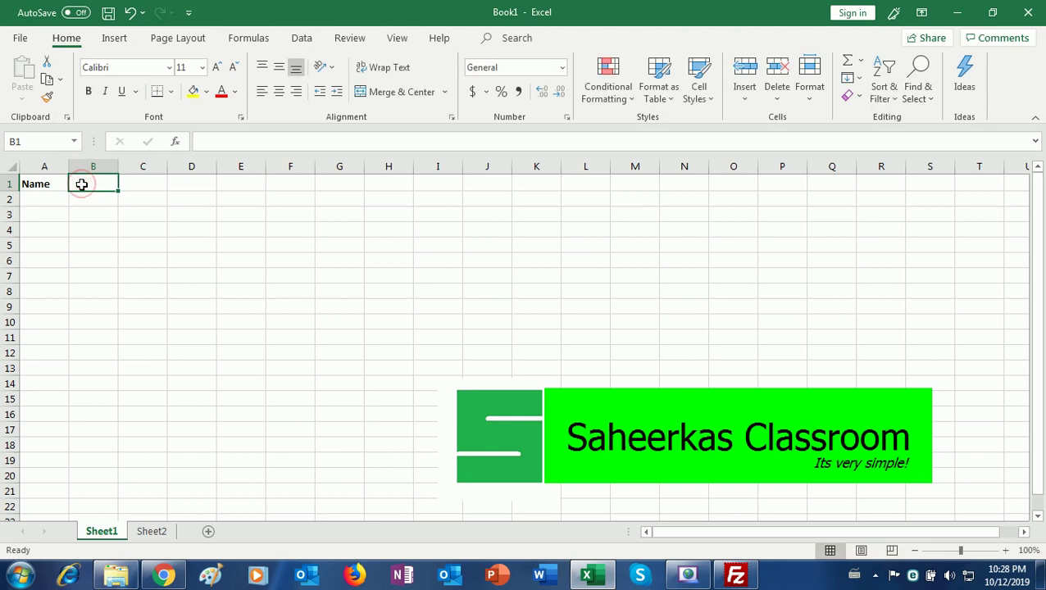
pyautogui.write('Qty')
pyautogui.click(147, 184)
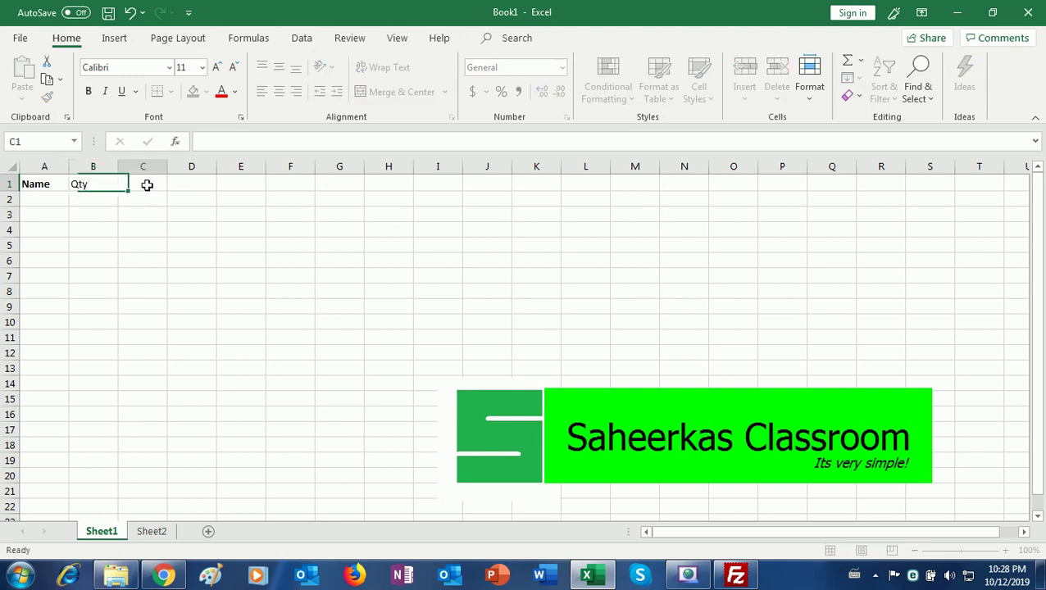
pyautogui.write('Rate')
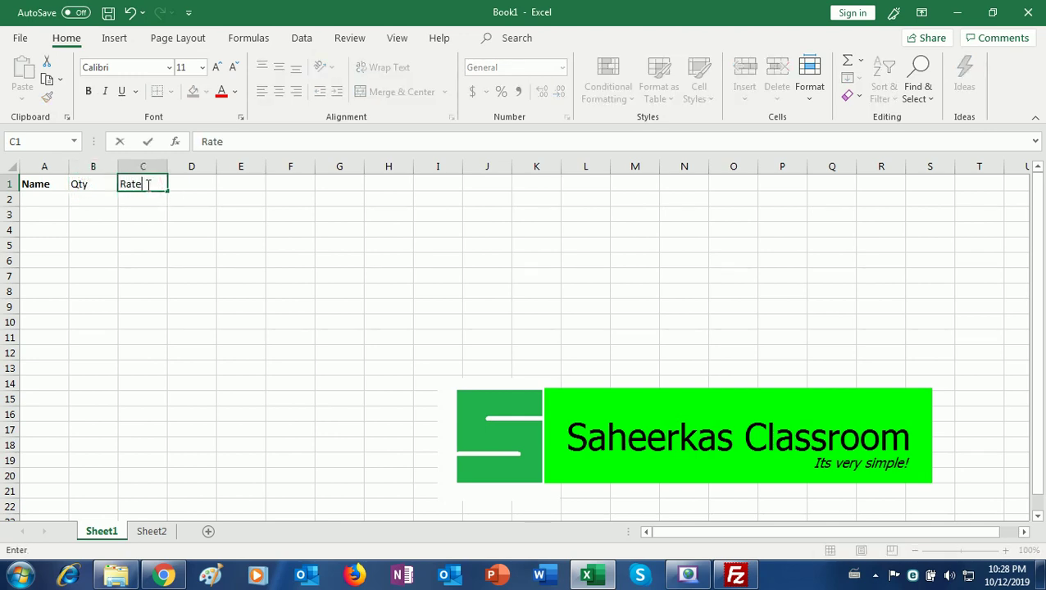
pyautogui.click(38, 200)
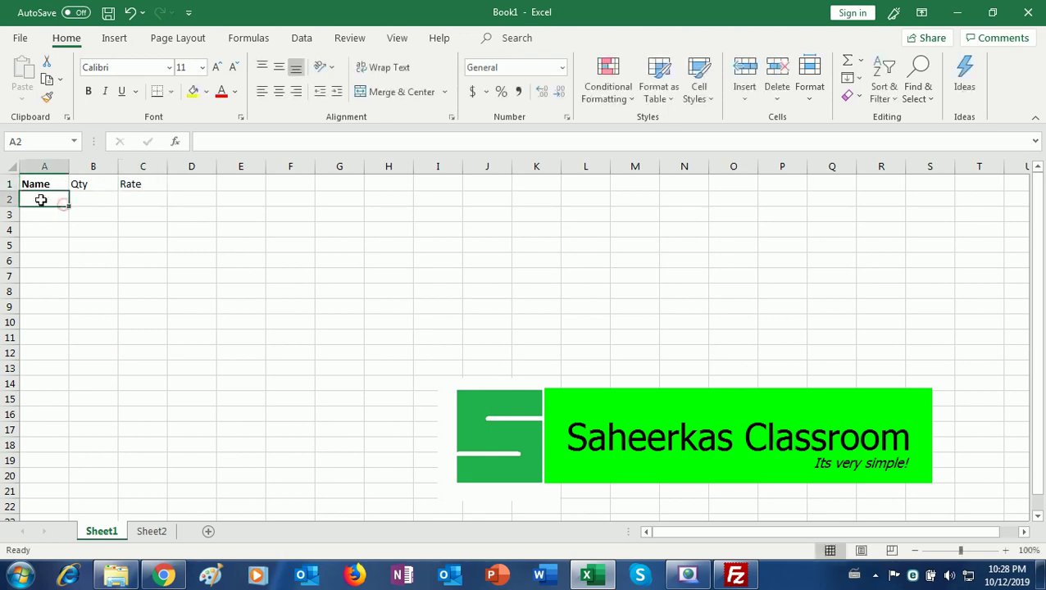
# Try bold, italic and yellow fill on the Name heading, keeping it bold without fill.
pyautogui.click(40, 188)
pyautogui.hotkey('ctrl', 'b')
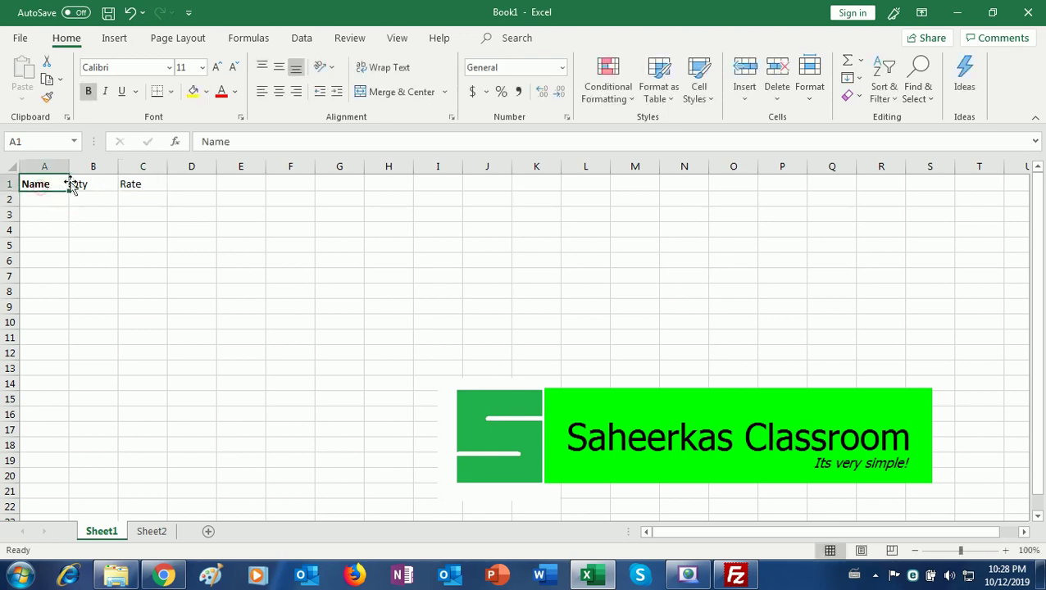
pyautogui.click(88, 92)
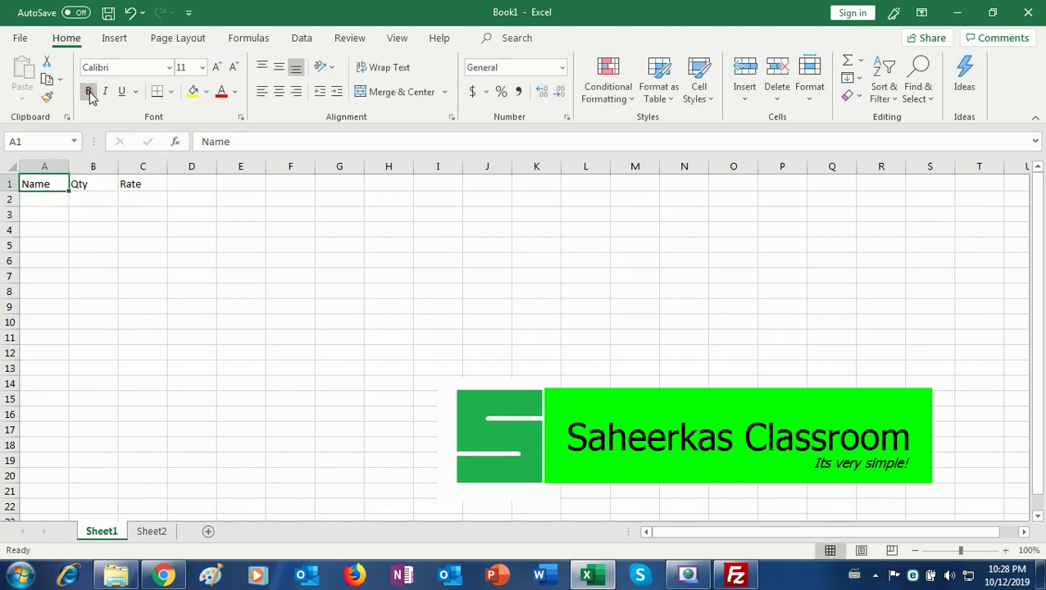
pyautogui.click(88, 92)
pyautogui.click(91, 95)
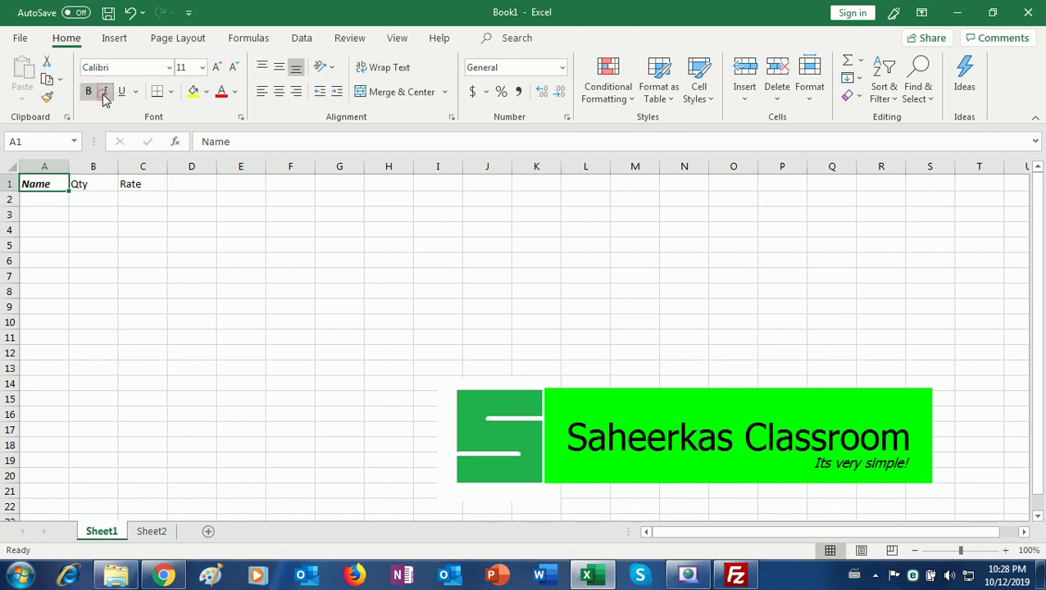
pyautogui.click(93, 96)
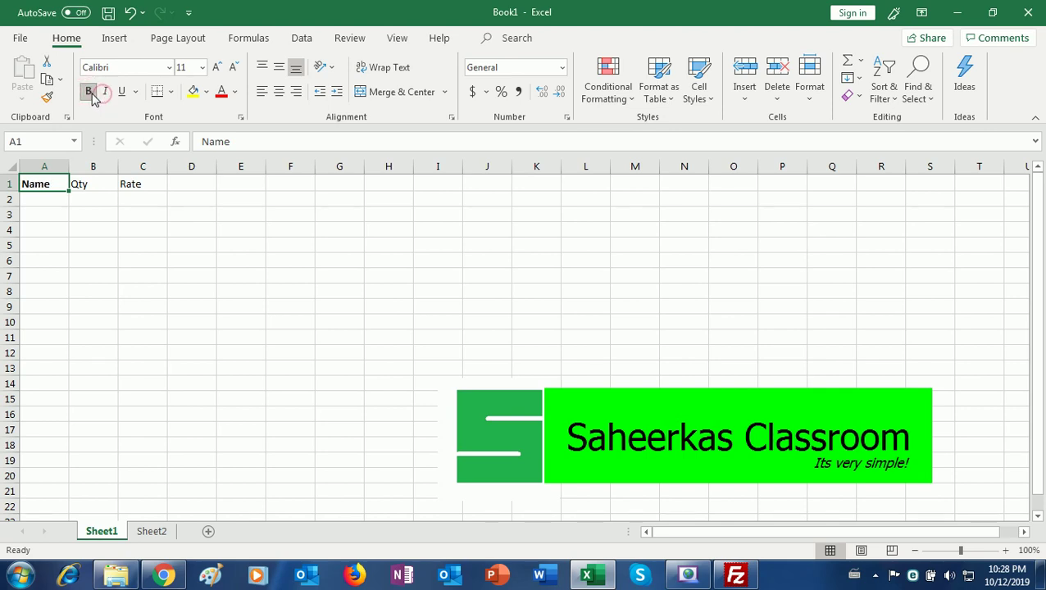
pyautogui.click(195, 97)
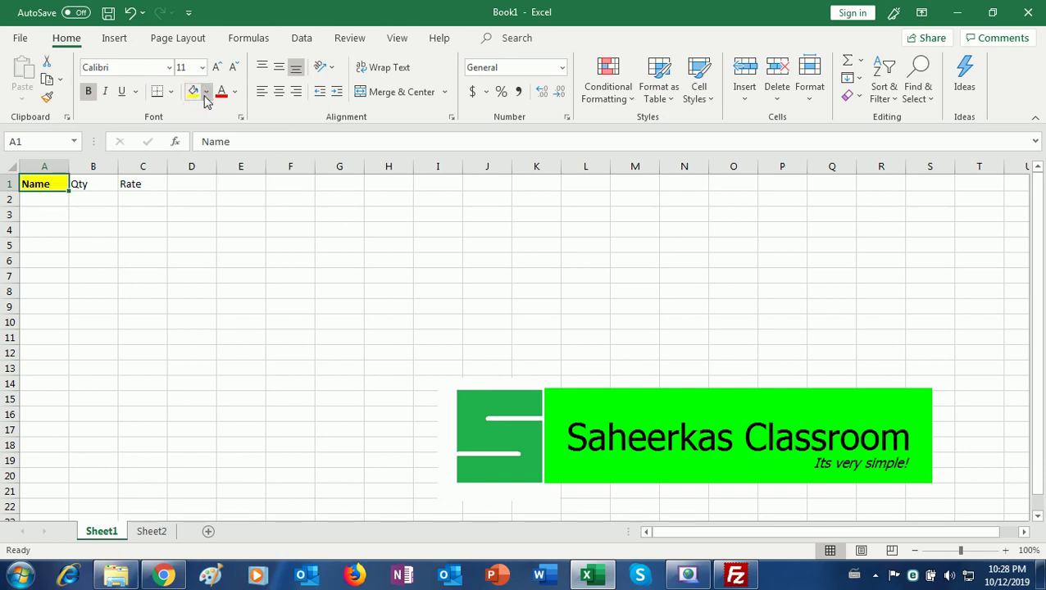
pyautogui.click(207, 92)
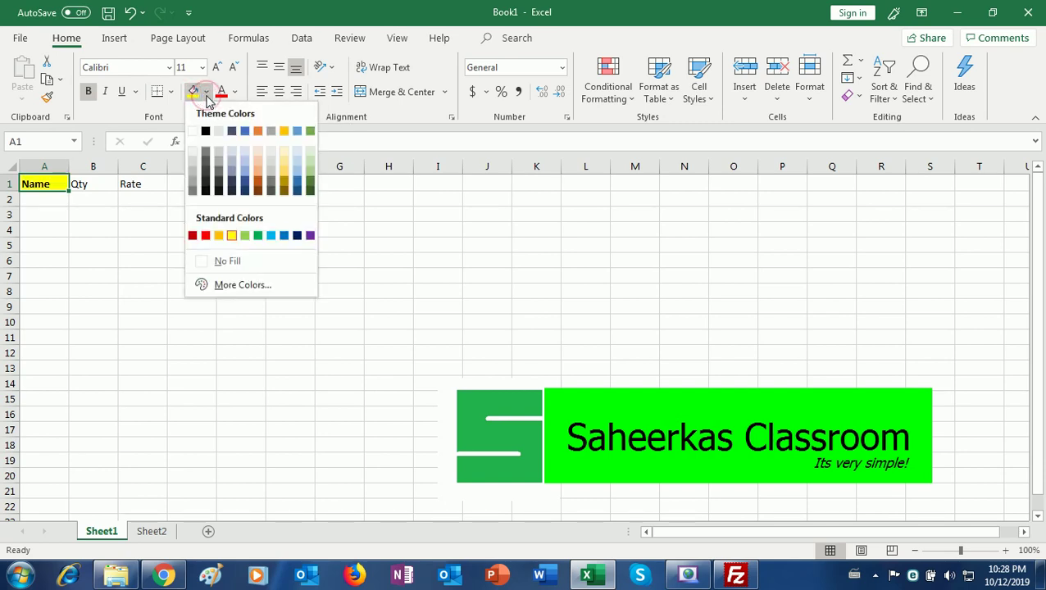
pyautogui.click(227, 264)
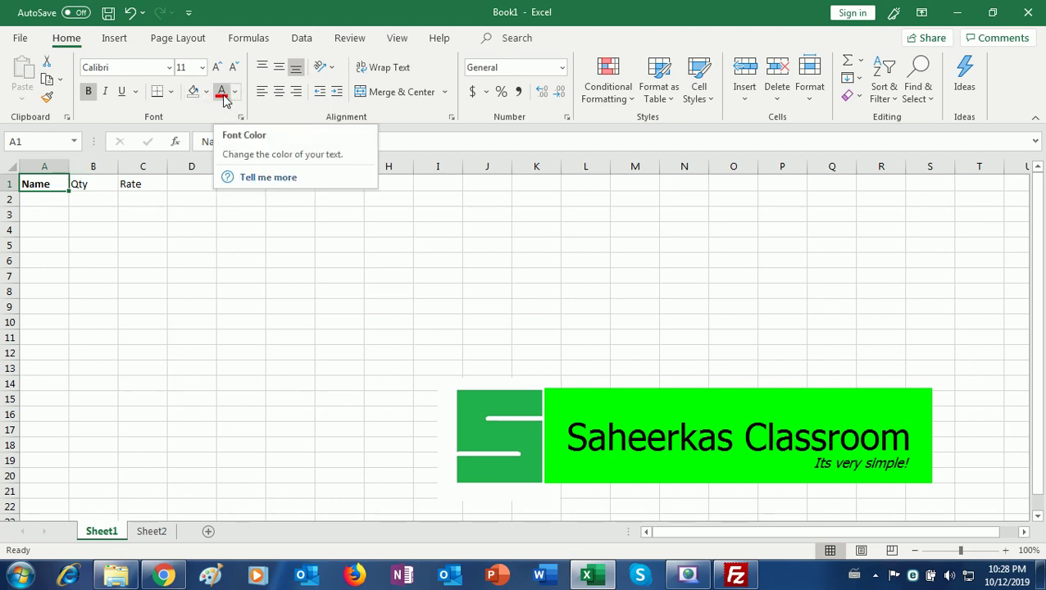
# Open the font size list without changing it, then clear the font name box.
pyautogui.click(202, 67)
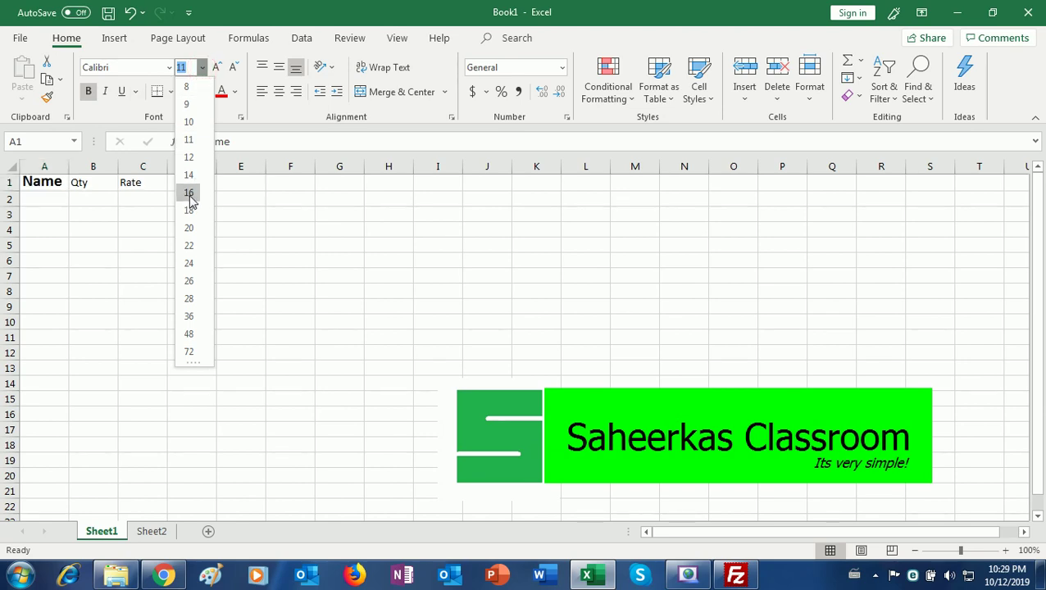
pyautogui.press('Escape')
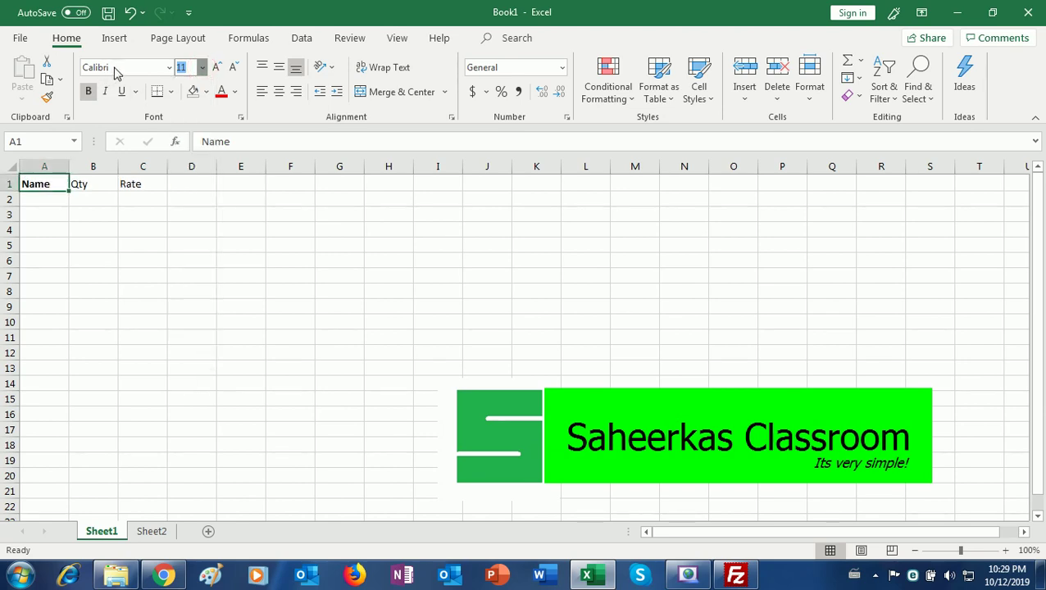
pyautogui.click(115, 68)
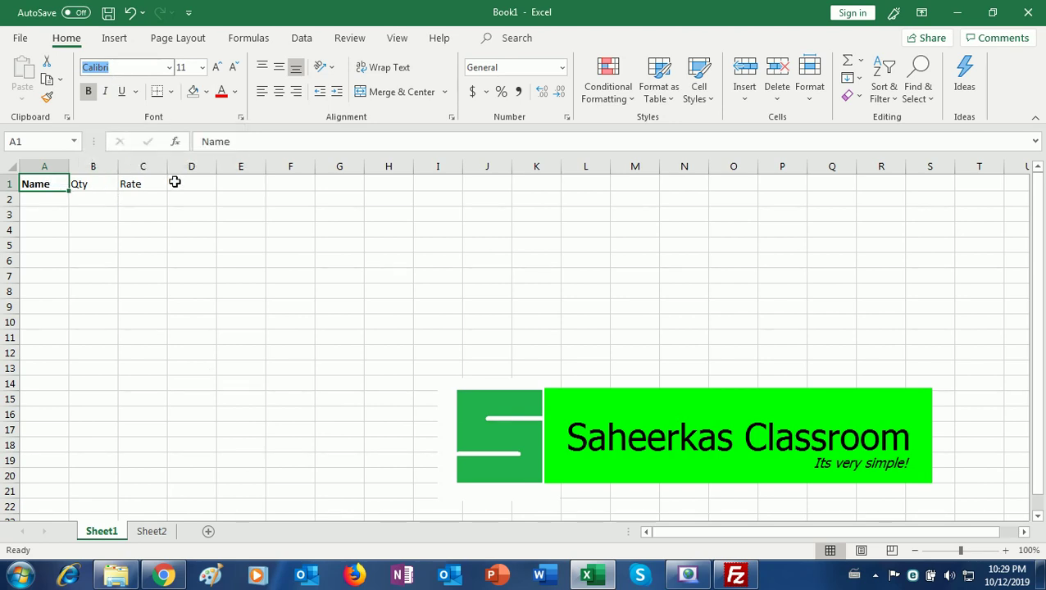
pyautogui.press('BackSpace')
# Move to Sheet2 and select Munch's quantity, the Qty column, then Rexona's Price cell D2.
pyautogui.hotkey('ctrl', 'pagedown')
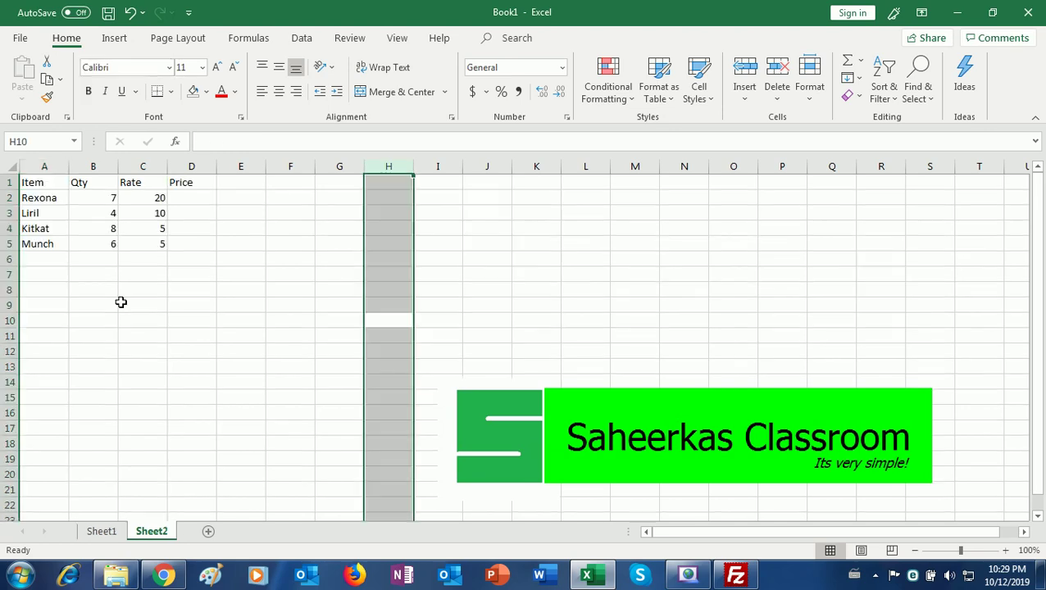
pyautogui.click(70, 244)
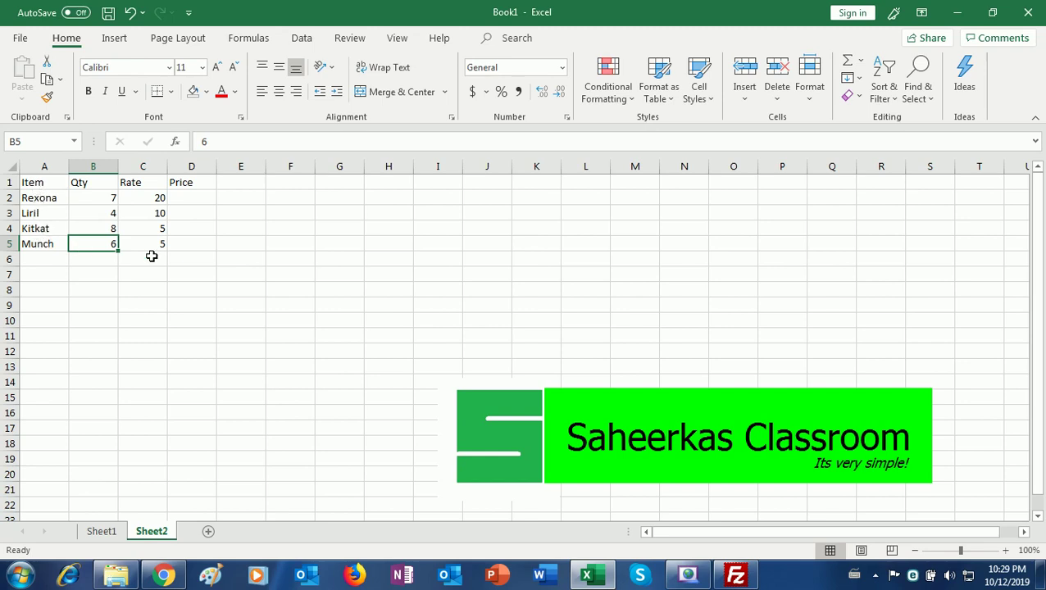
pyautogui.click(92, 167)
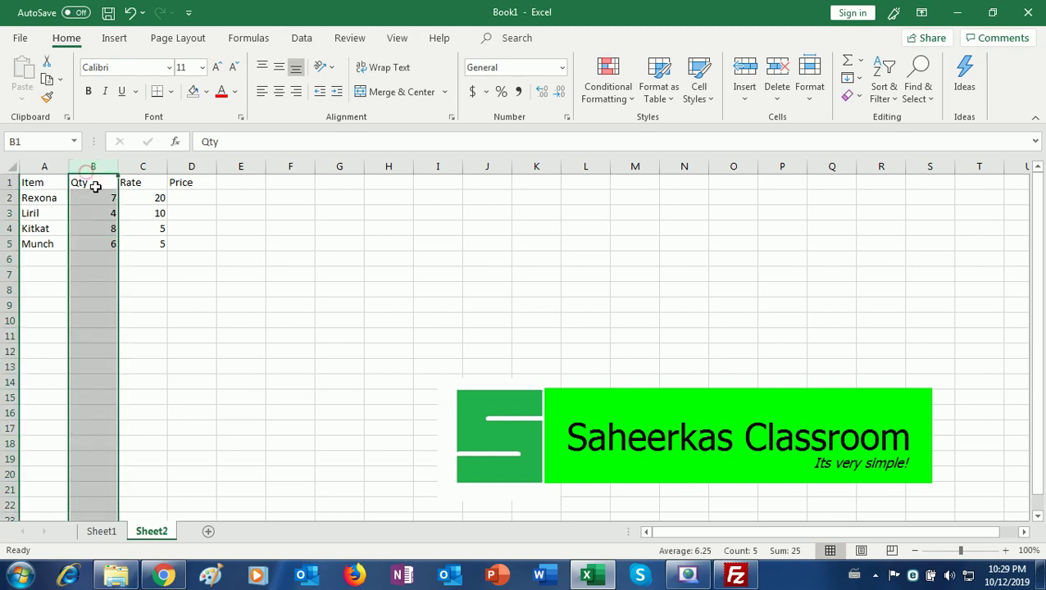
pyautogui.click(161, 259)
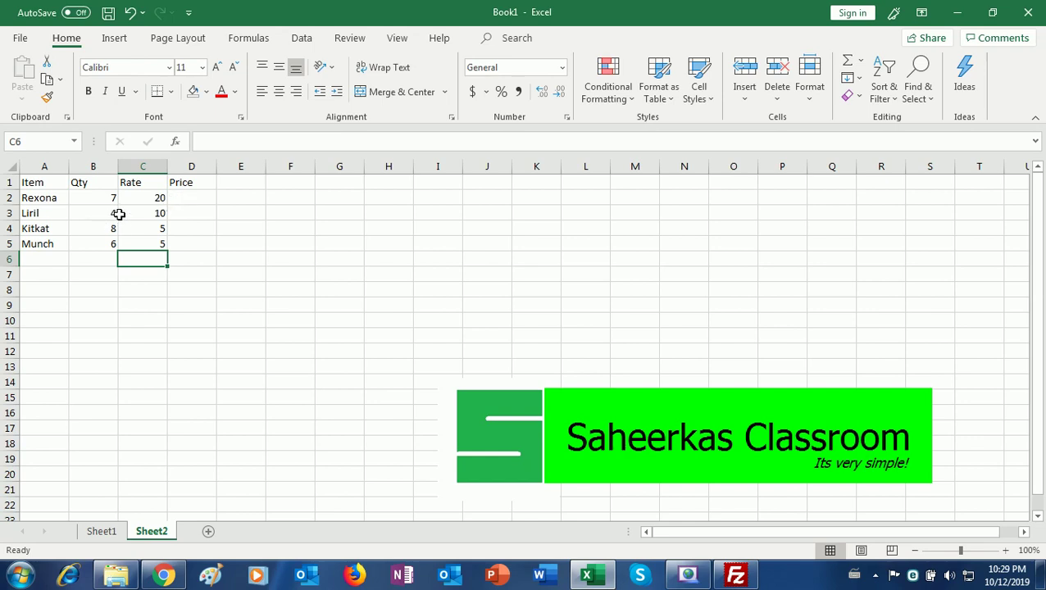
pyautogui.click(191, 200)
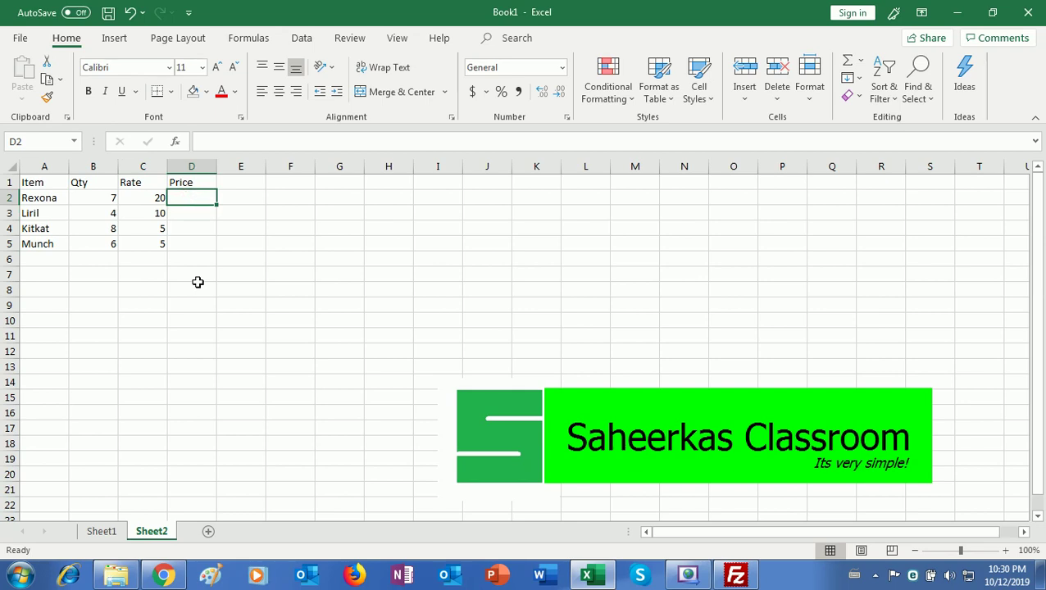
# Enter 7*20 without an equals sign in Rexona's Price cell D2.
pyautogui.write('7')
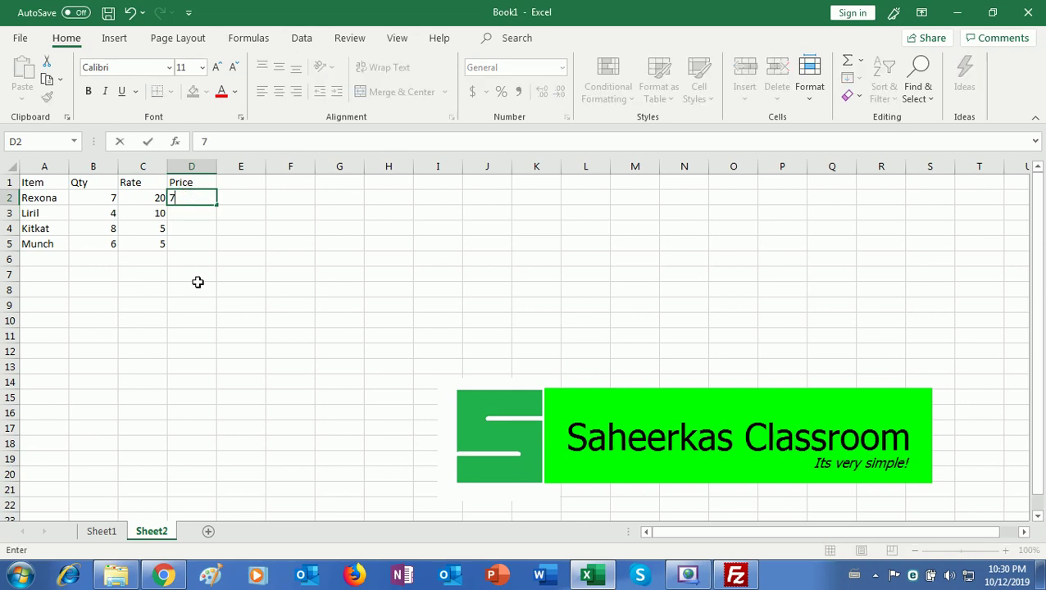
pyautogui.write('*')
pyautogui.press('BackSpace')
pyautogui.write('*20')
pyautogui.press('Return')
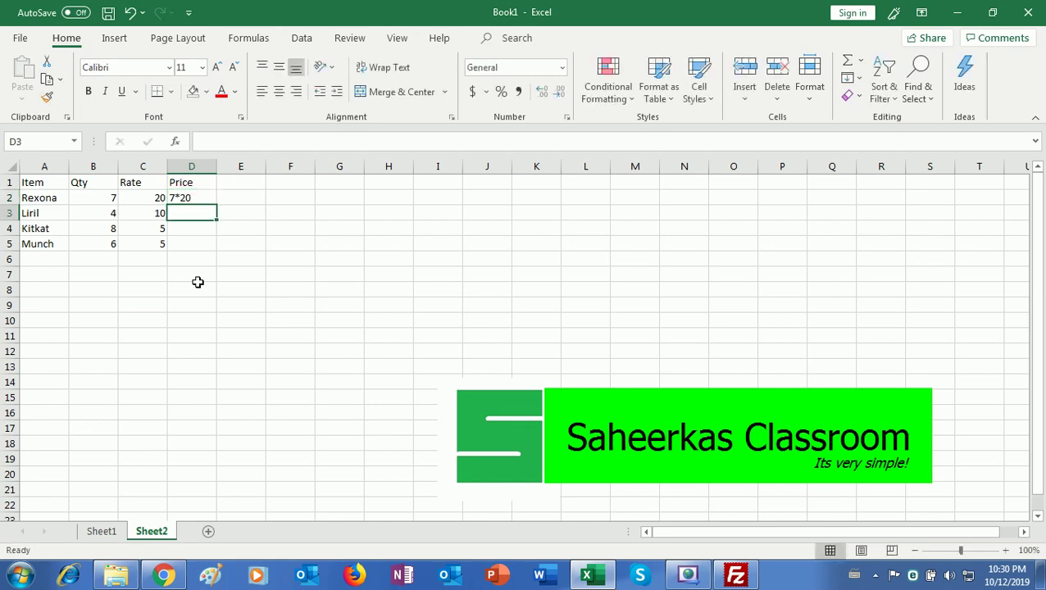
# Reselect D2 to confirm it holds 7*20 as text, comparing with D4 and C3.
pyautogui.click(199, 199)
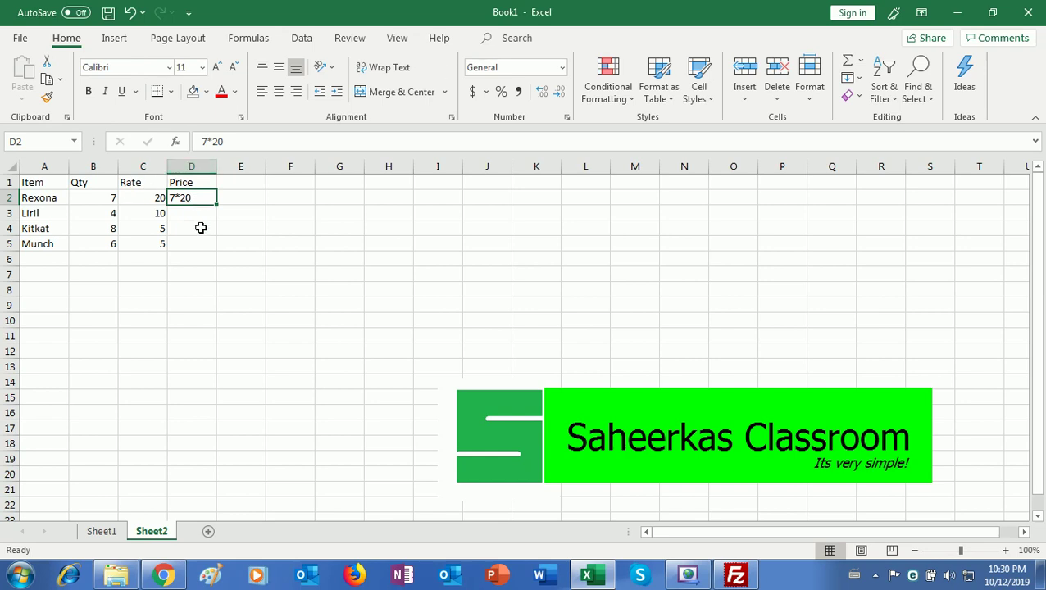
pyautogui.click(201, 227)
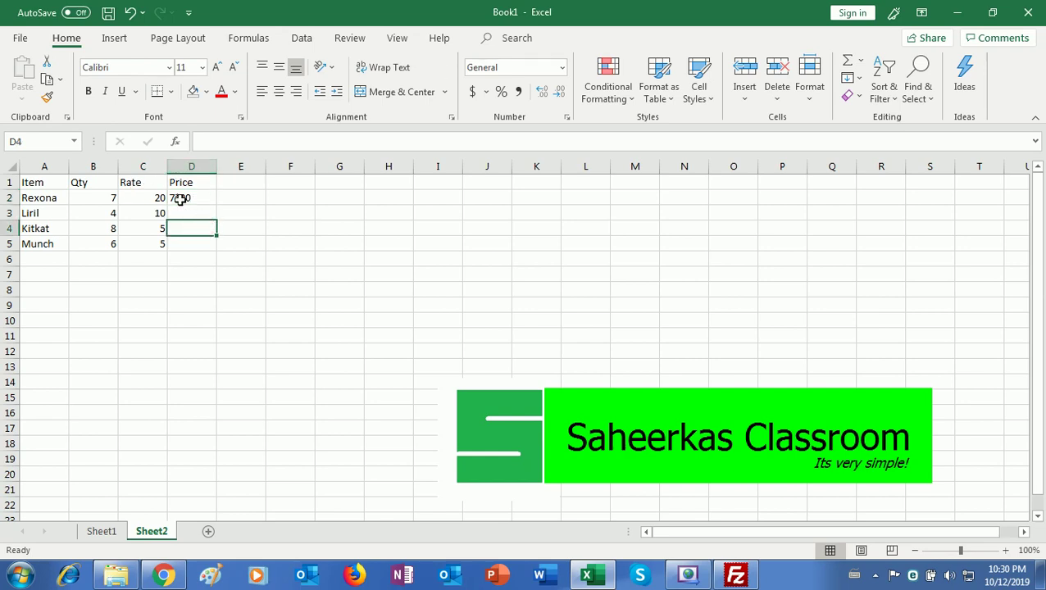
pyautogui.click(180, 200)
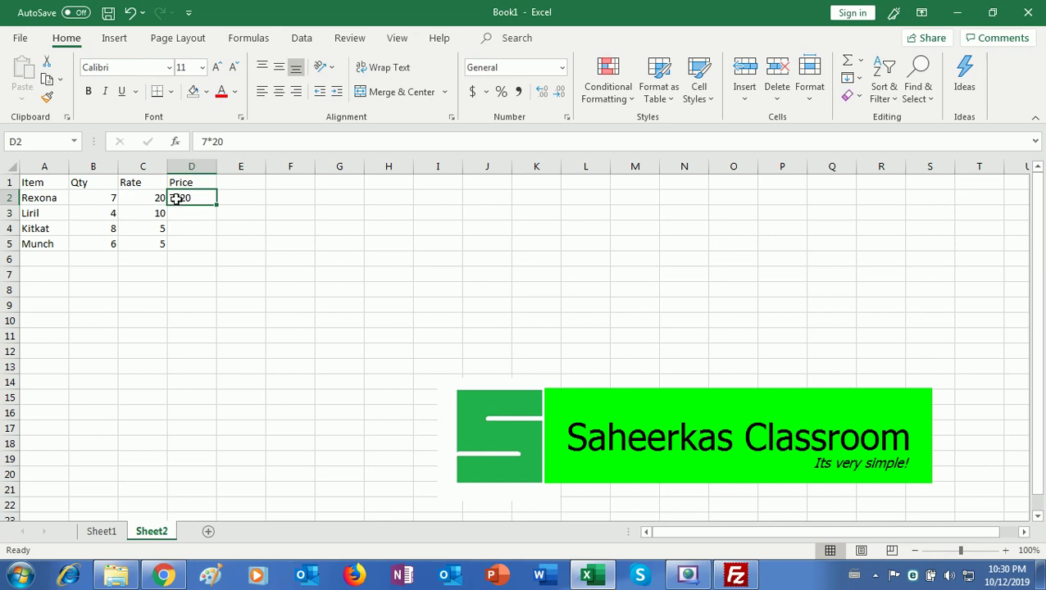
pyautogui.click(147, 214)
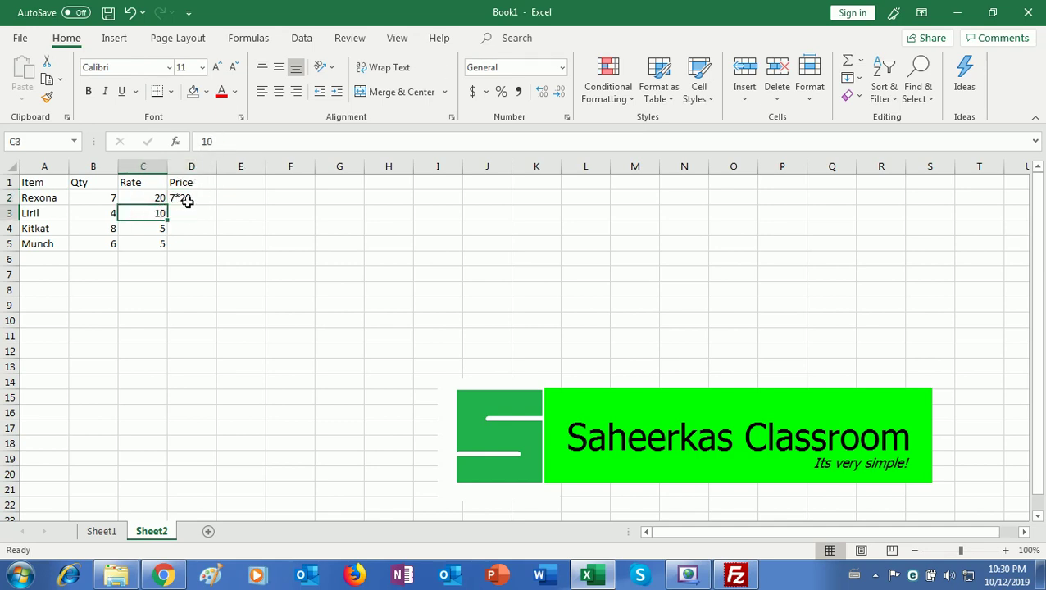
pyautogui.click(187, 200)
# Add an equals sign to D2 so =7*20 calculates 140.
pyautogui.click(201, 141)
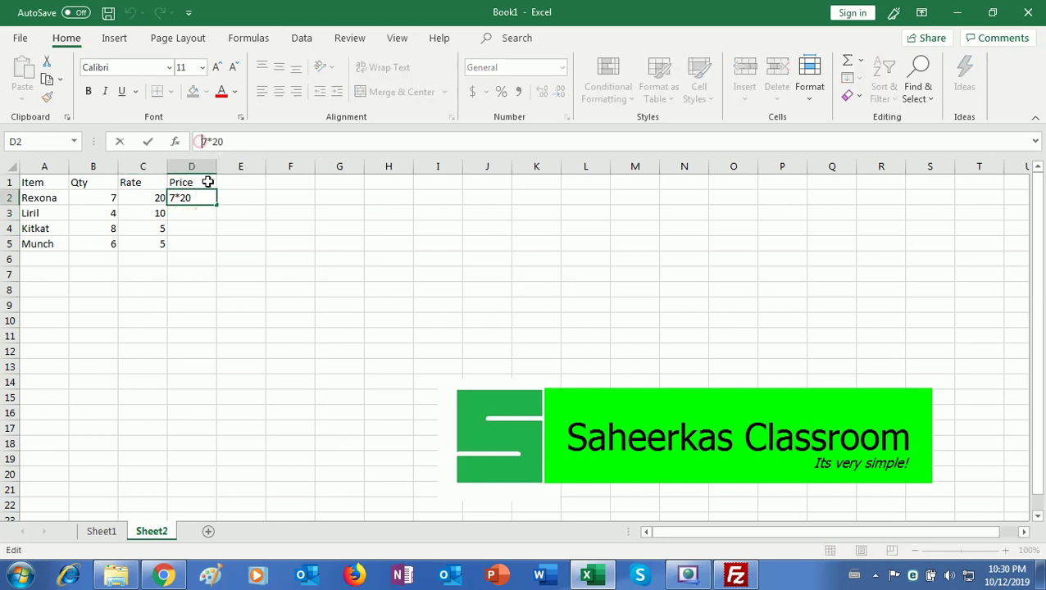
pyautogui.write('=')
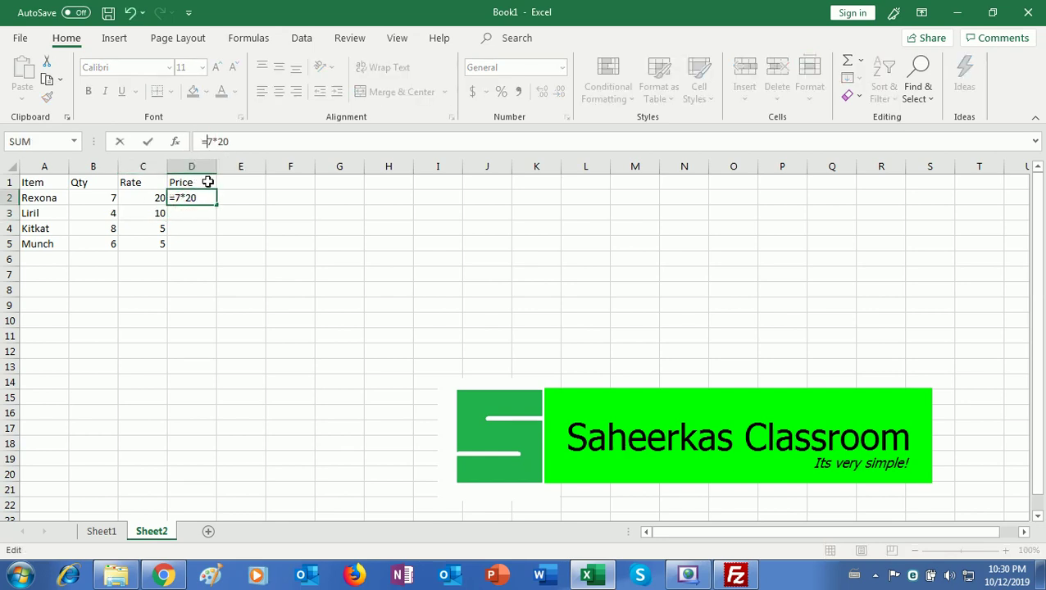
pyautogui.press('Return')
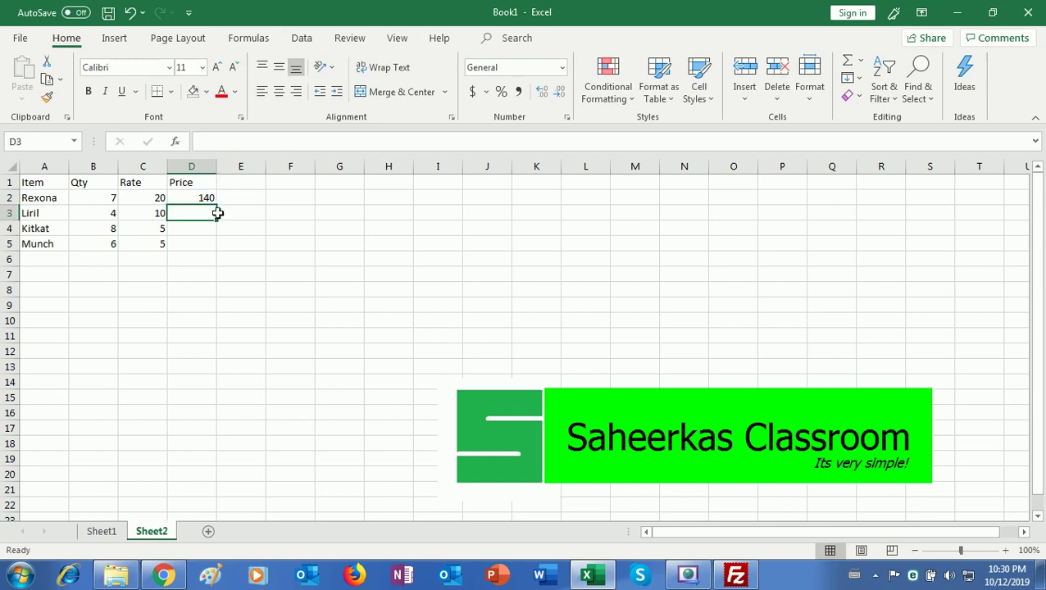
pyautogui.click(205, 200)
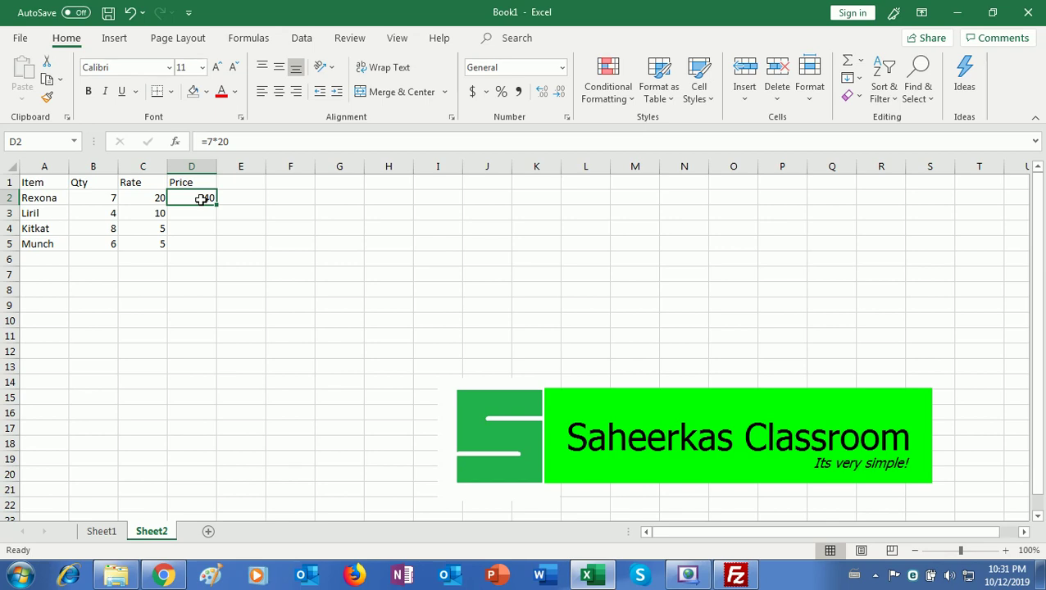
# Enter =4*10 in Liril's Price cell D3, then change Liril's quantity to 5.
pyautogui.click(201, 212)
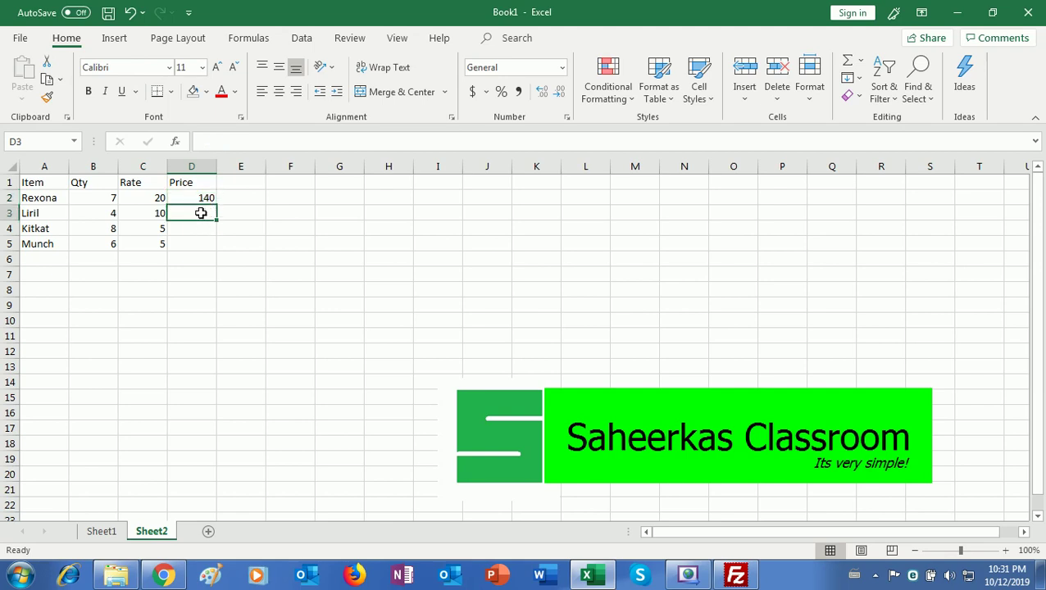
pyautogui.write('=4')
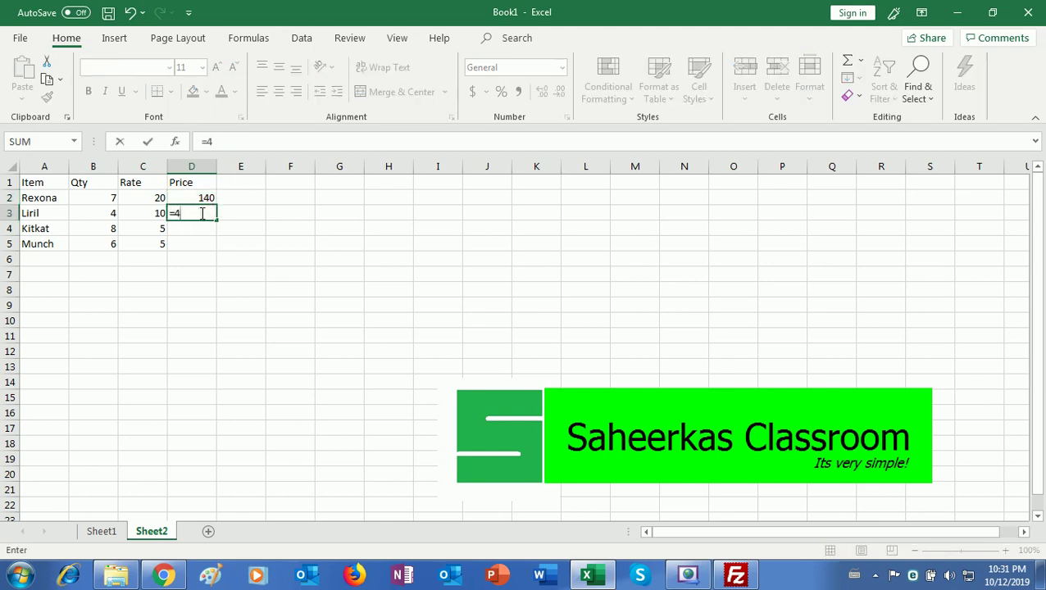
pyautogui.write('*10')
pyautogui.press('Return')
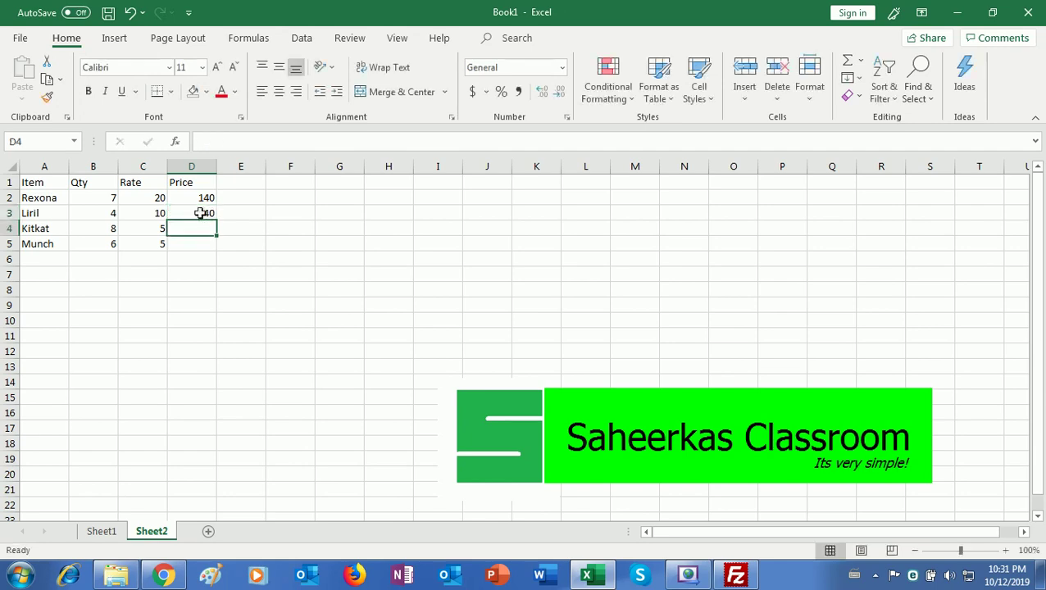
pyautogui.click(101, 214)
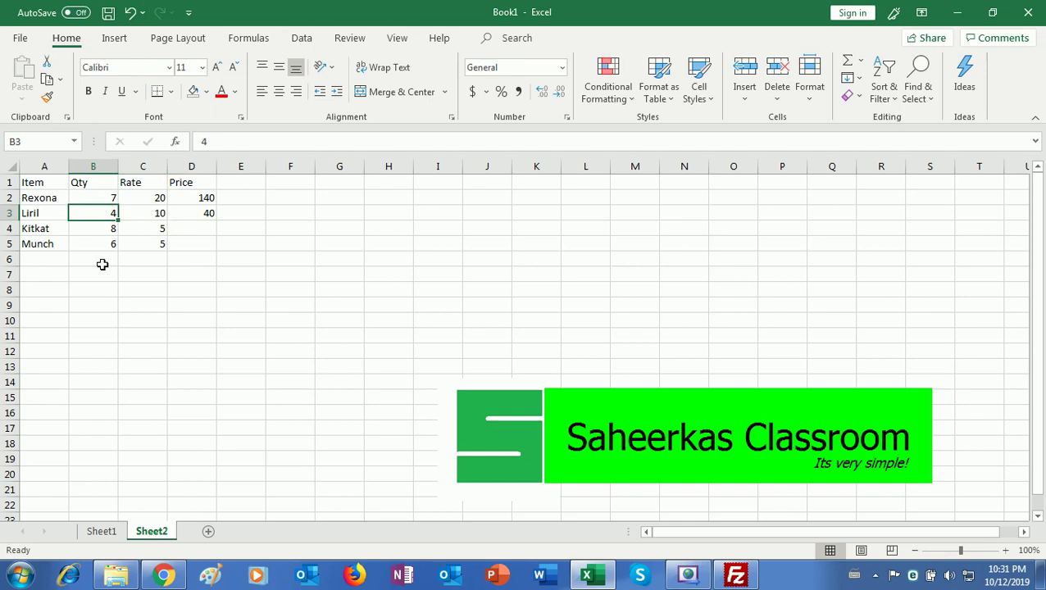
pyautogui.write('5')
pyautogui.click(220, 215)
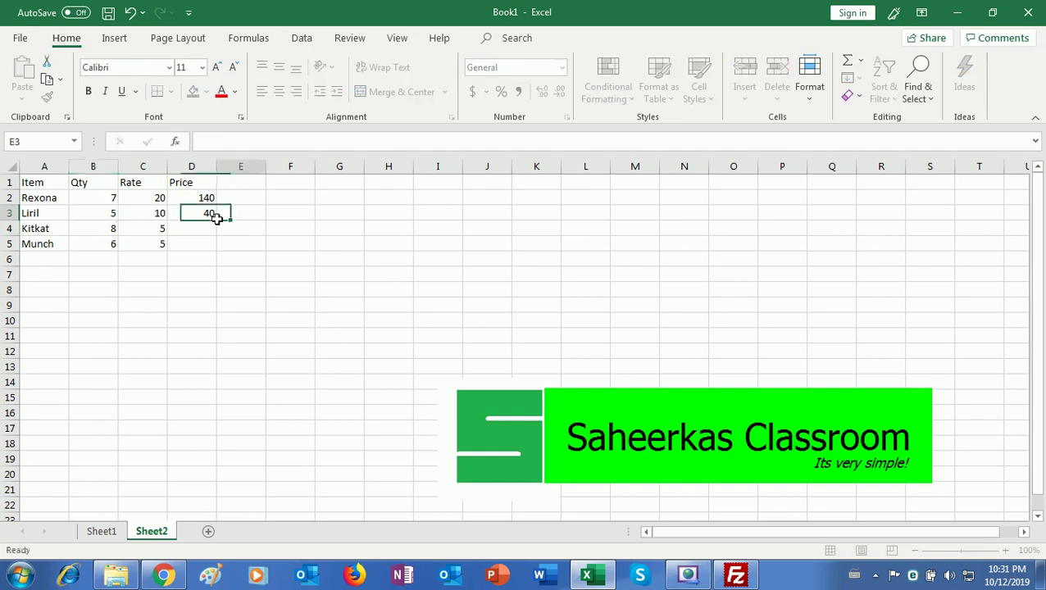
pyautogui.click(111, 200)
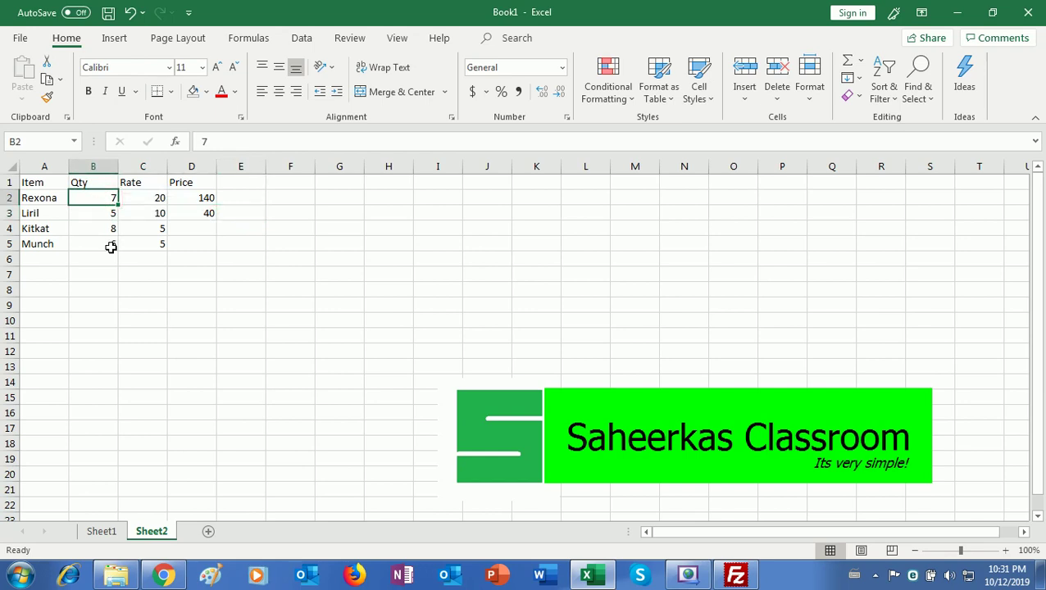
pyautogui.write('4')
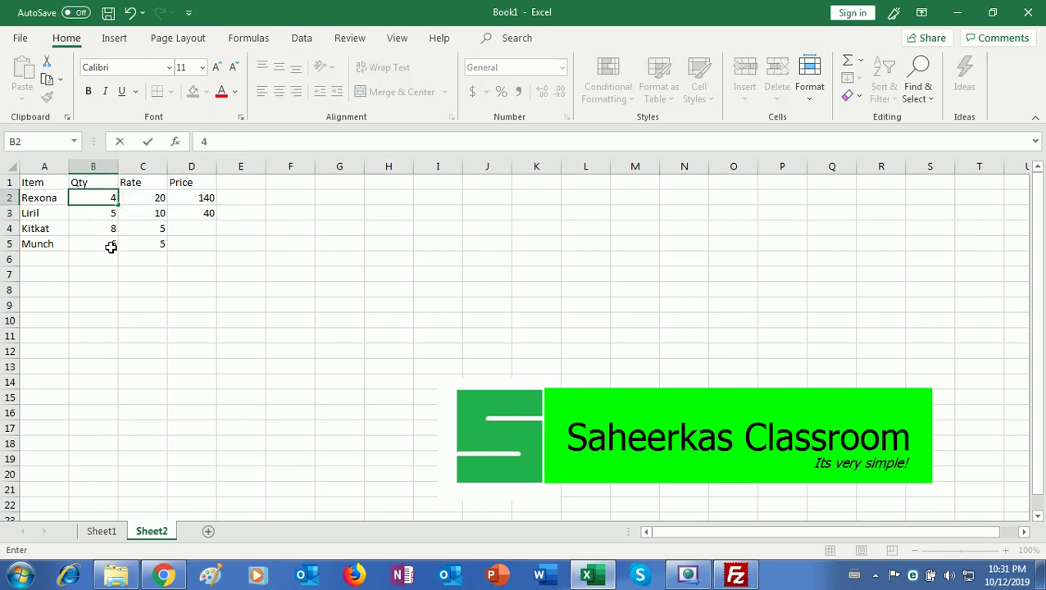
pyautogui.click(209, 199)
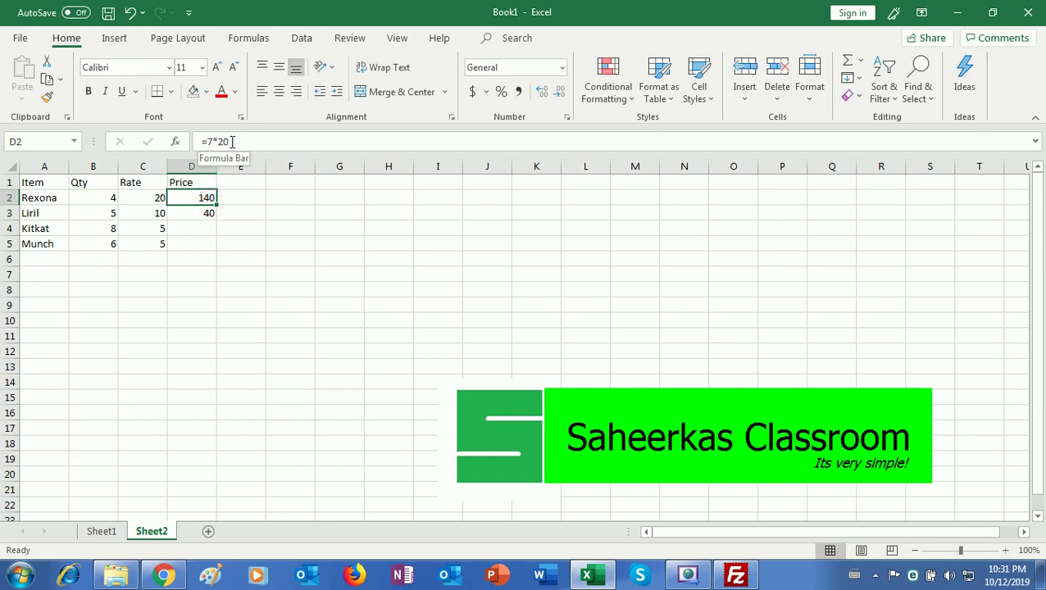
pyautogui.click(205, 243)
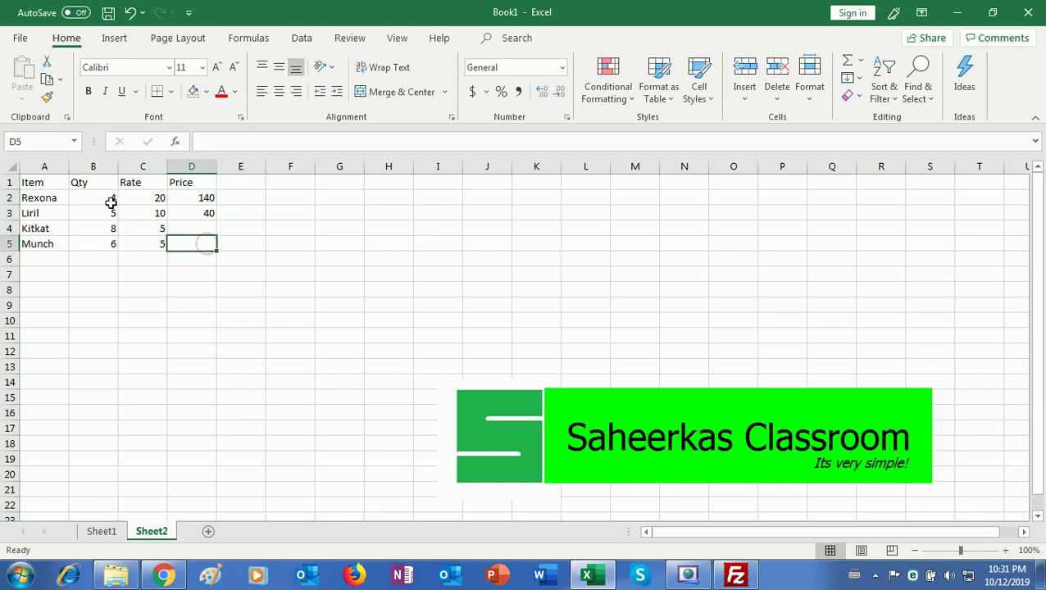
pyautogui.click(200, 201)
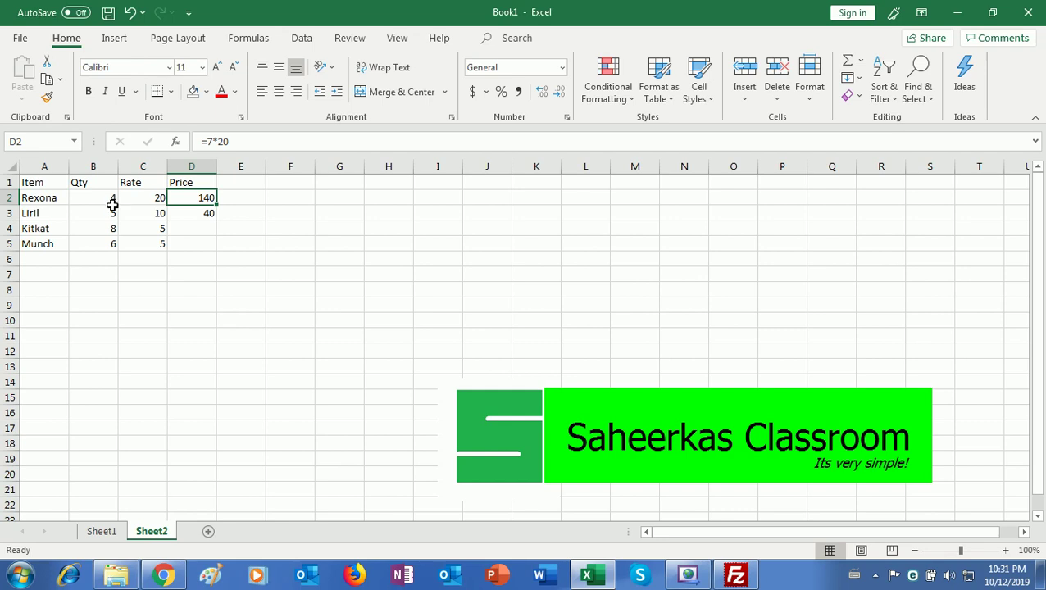
pyautogui.click(157, 258)
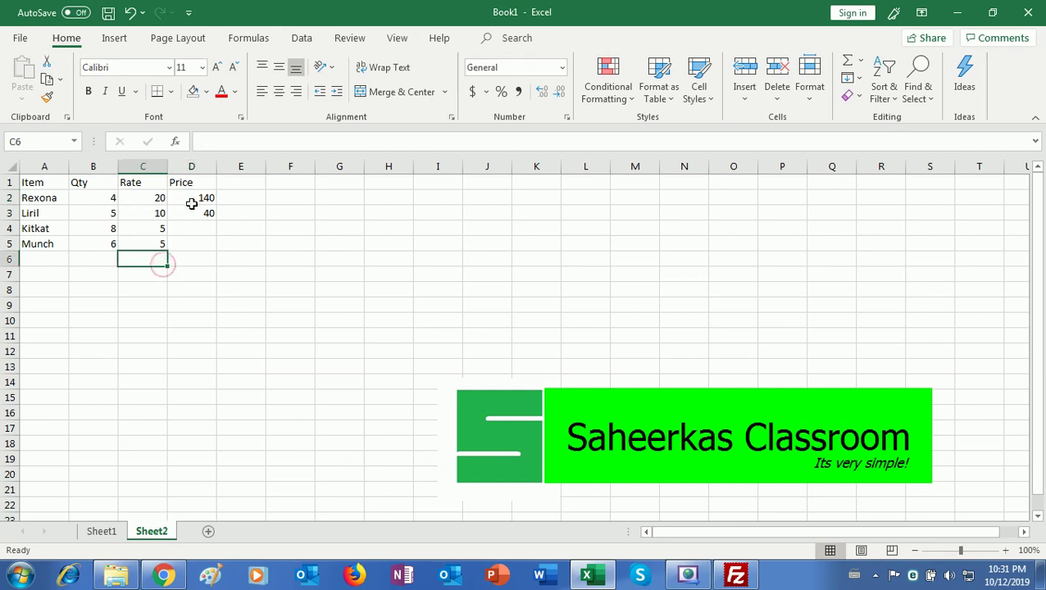
pyautogui.click(191, 203)
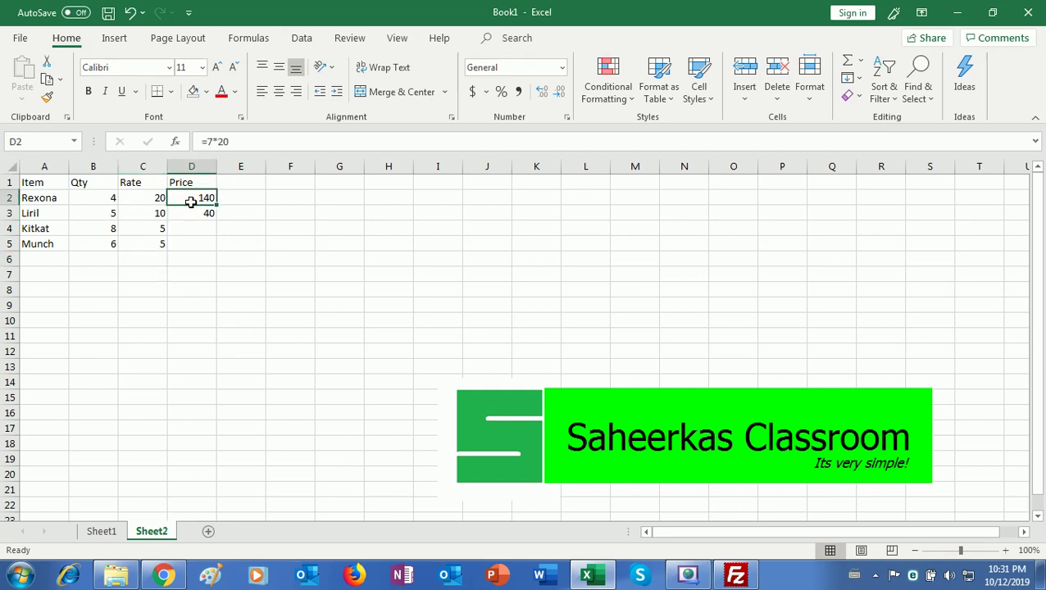
# Enter =B2*C2 in D2 by pointing at Rexona's Qty and Rate cells.
pyautogui.write('=')
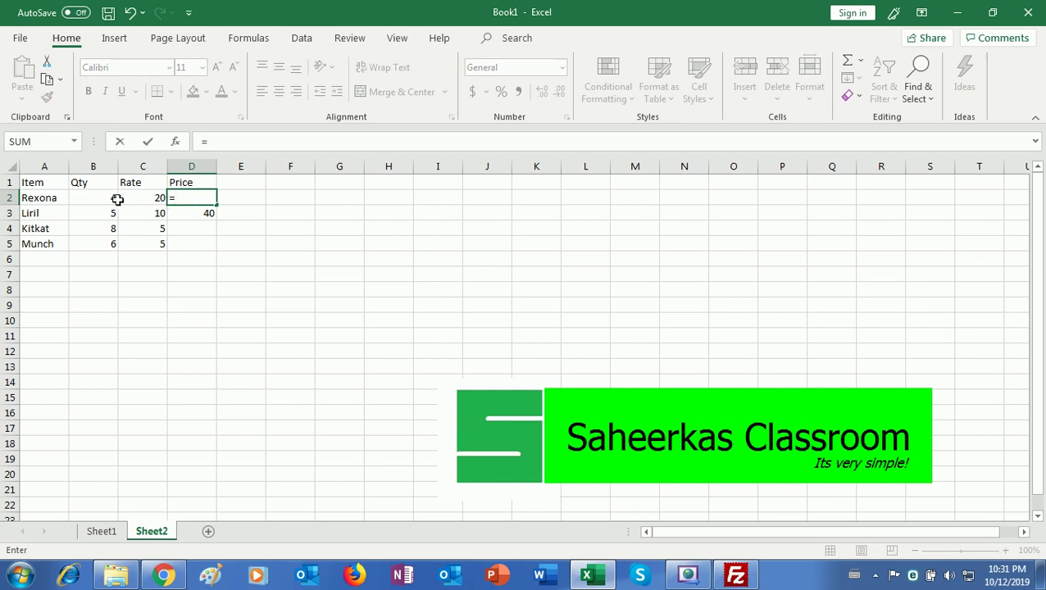
pyautogui.click(94, 198)
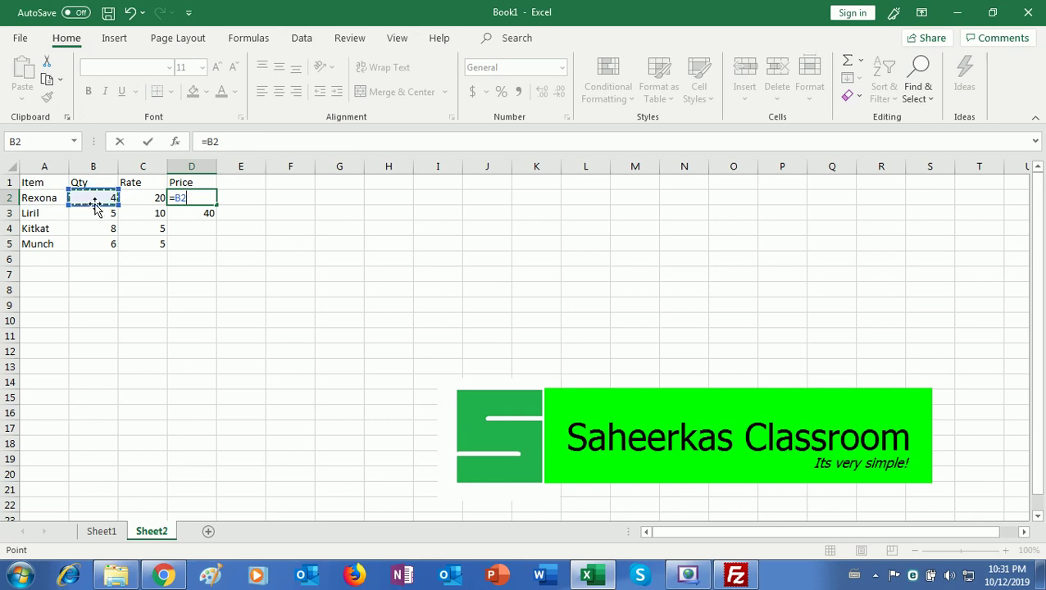
pyautogui.write('*')
pyautogui.click(144, 197)
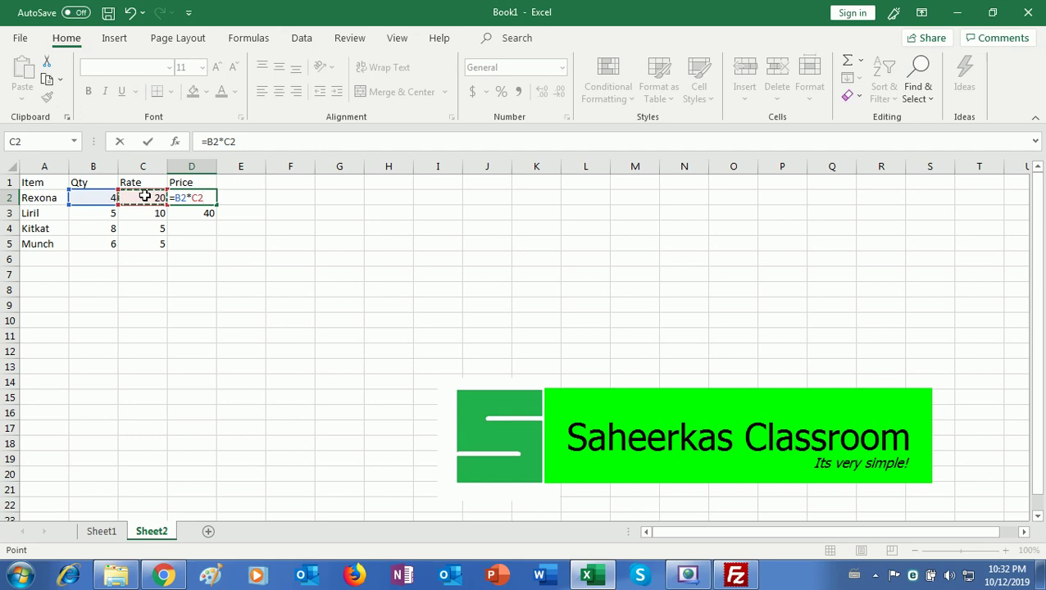
pyautogui.press('Return')
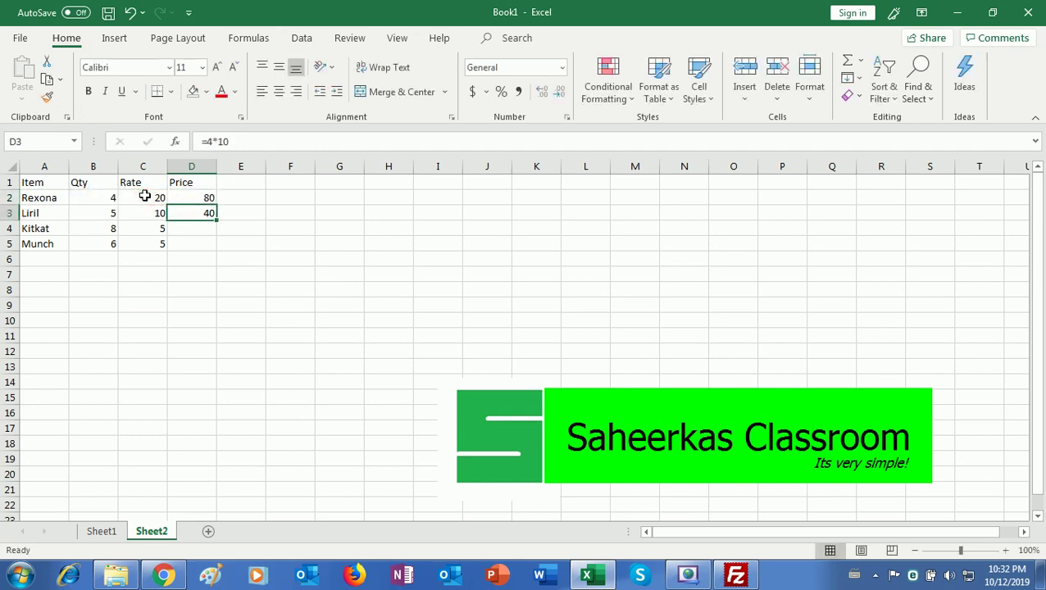
# Re-enter the same =B2*C2 formula in D2 to demonstrate the cell references again.
pyautogui.click(199, 199)
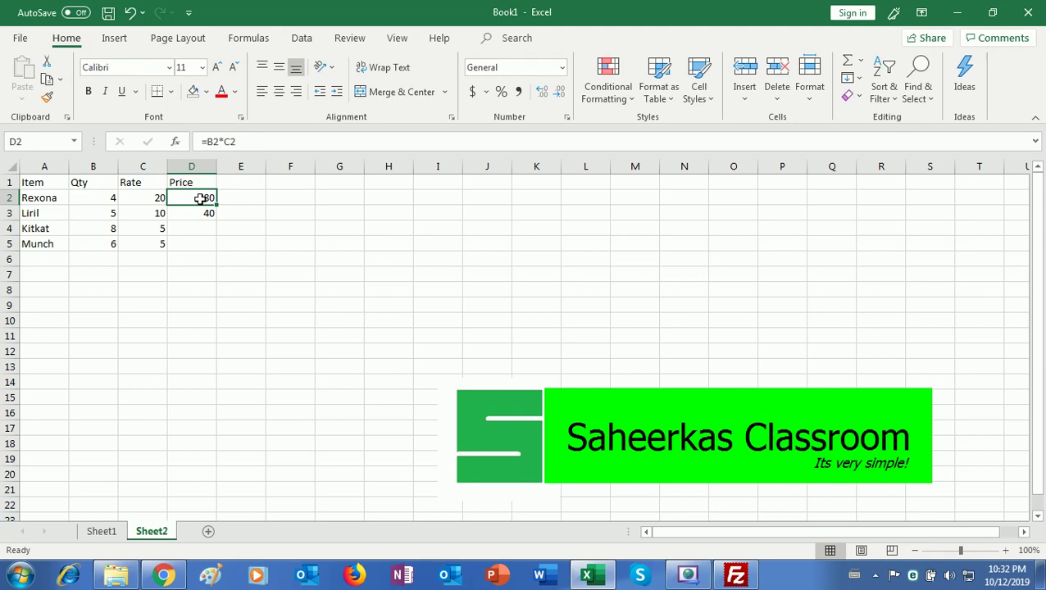
pyautogui.write('=')
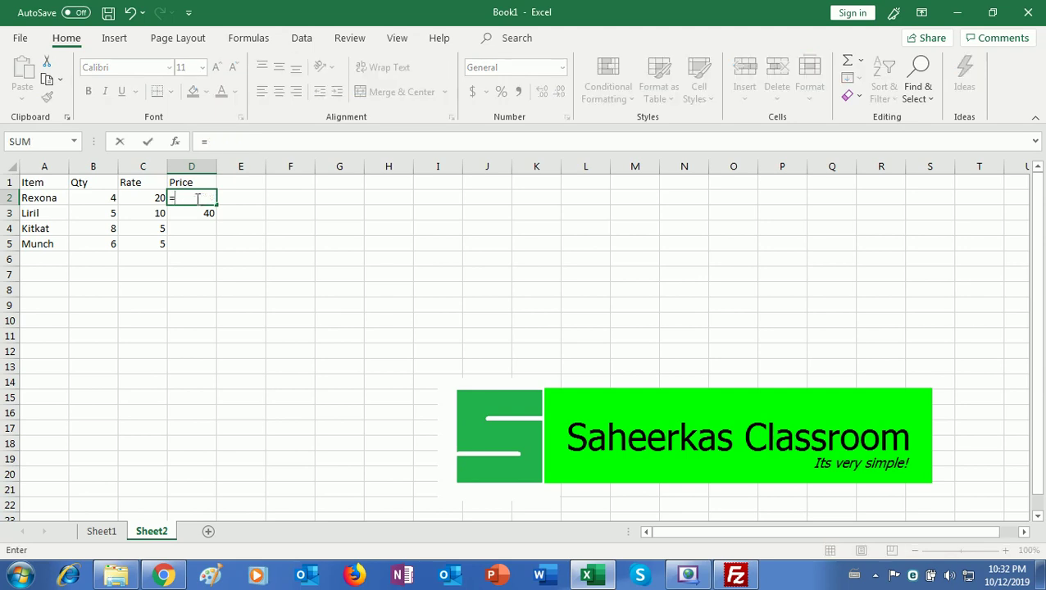
pyautogui.click(98, 197)
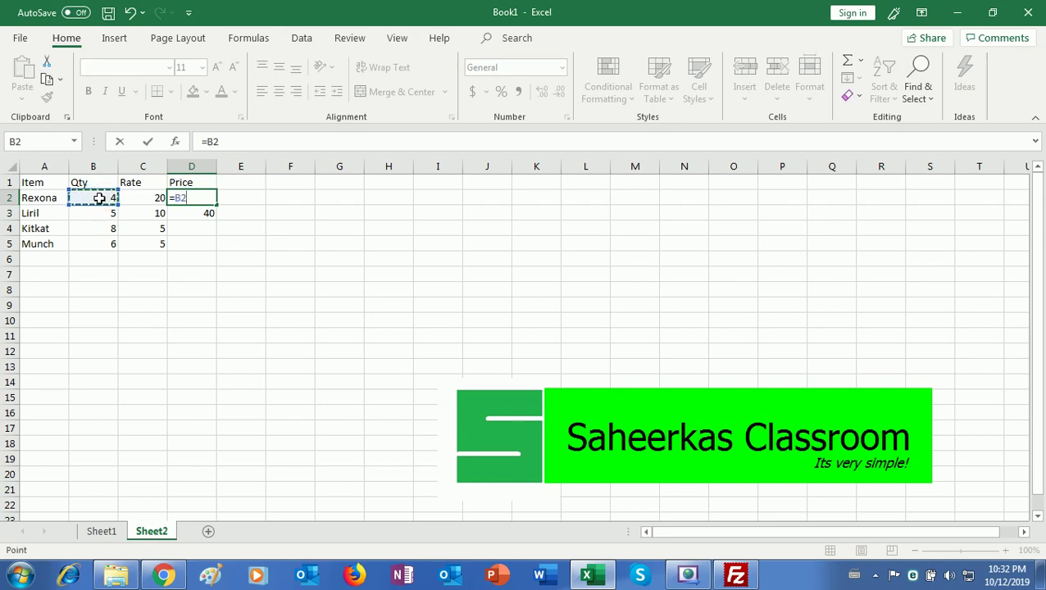
pyautogui.write('*')
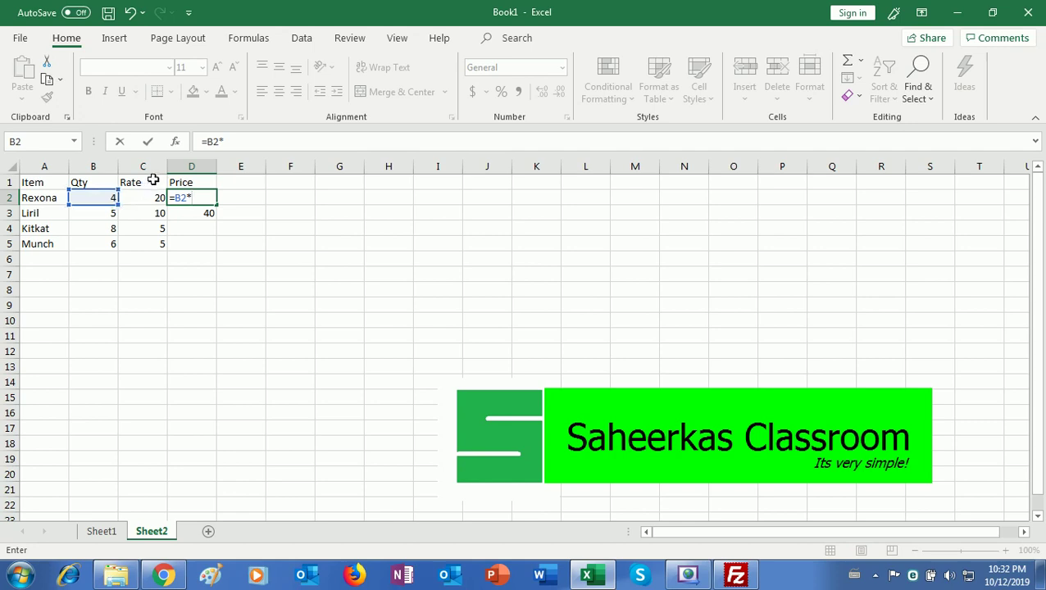
pyautogui.click(139, 199)
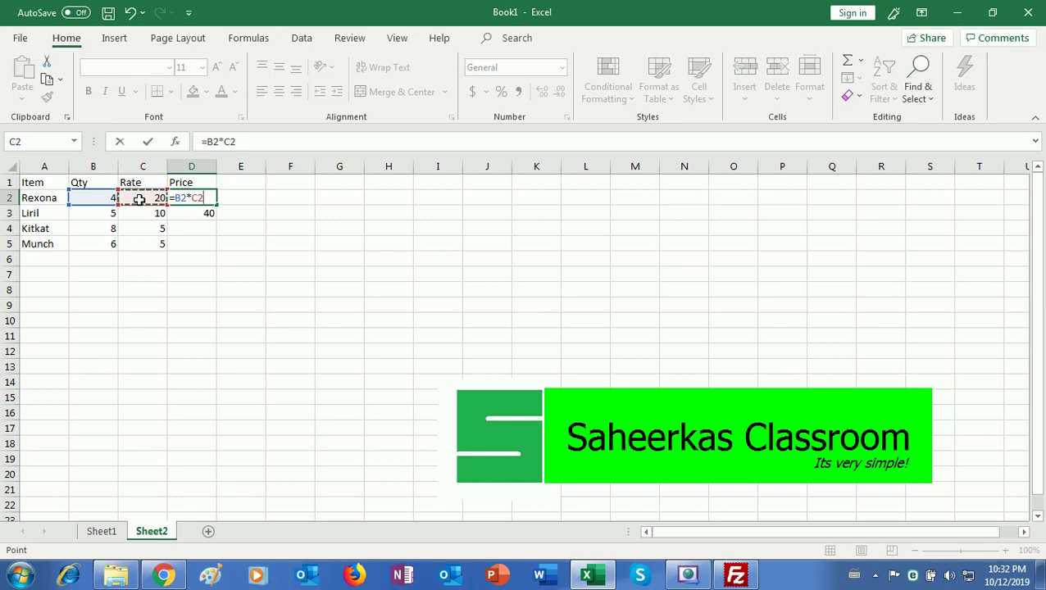
pyautogui.press('Return')
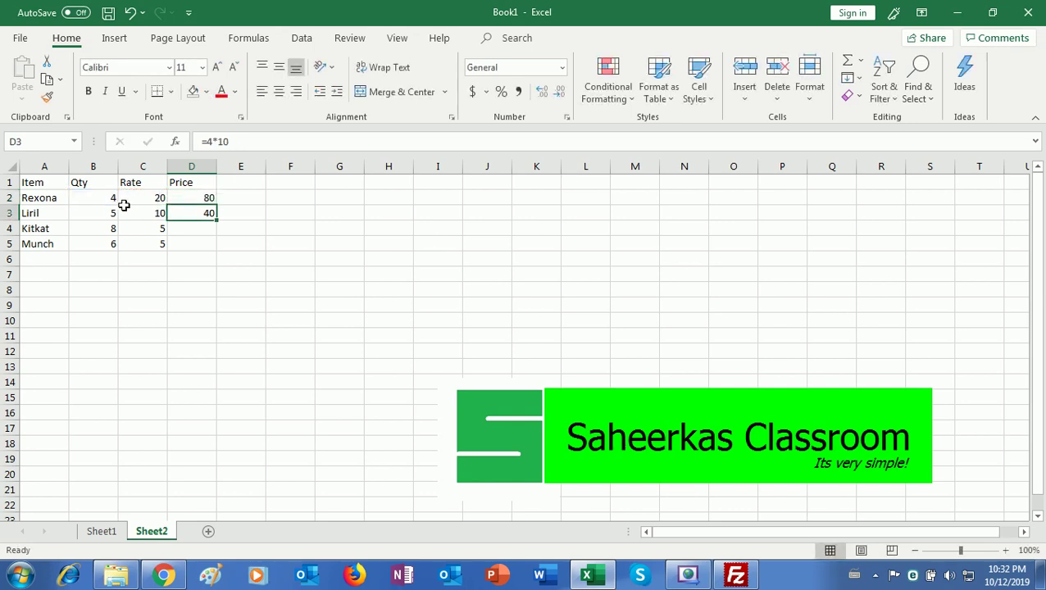
pyautogui.click(111, 202)
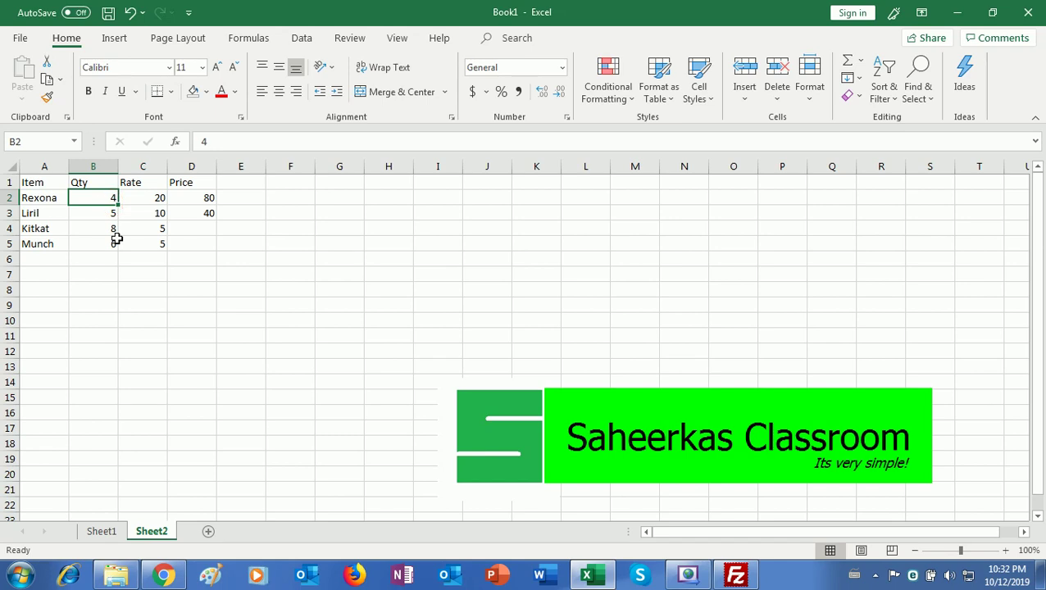
# Change Rexona's quantity to 5 and rate to 25, then check D2's =B2*C2 shows 125.
pyautogui.write('5')
pyautogui.click(241, 212)
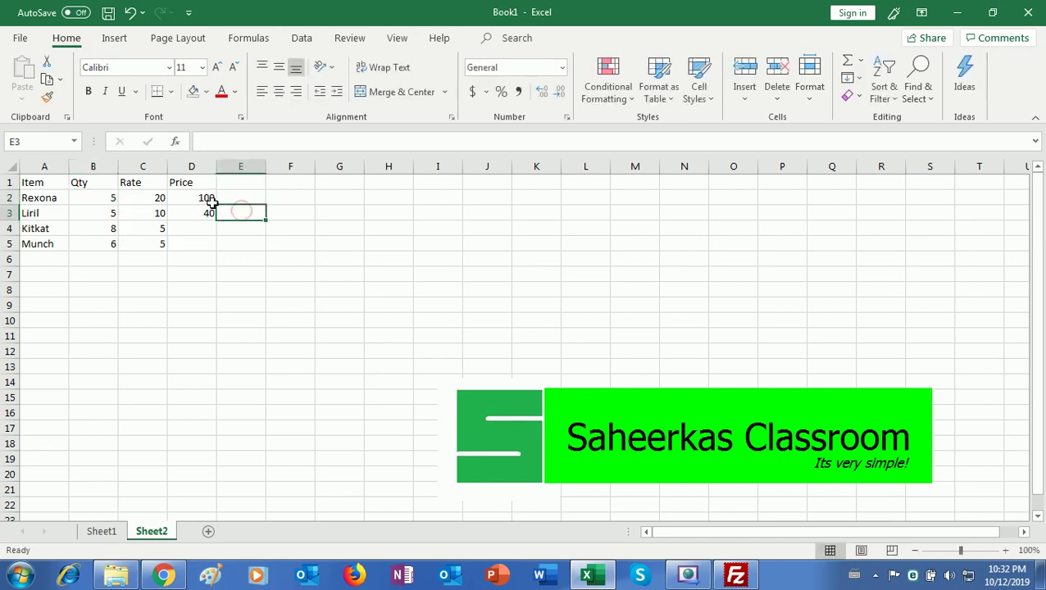
pyautogui.click(159, 201)
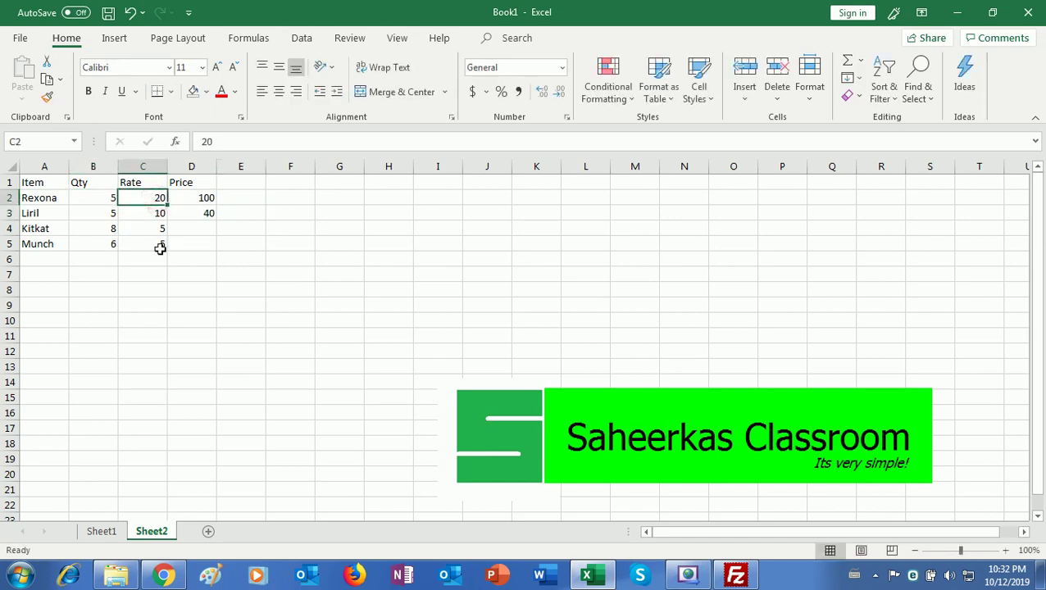
pyautogui.write('25')
pyautogui.click(239, 243)
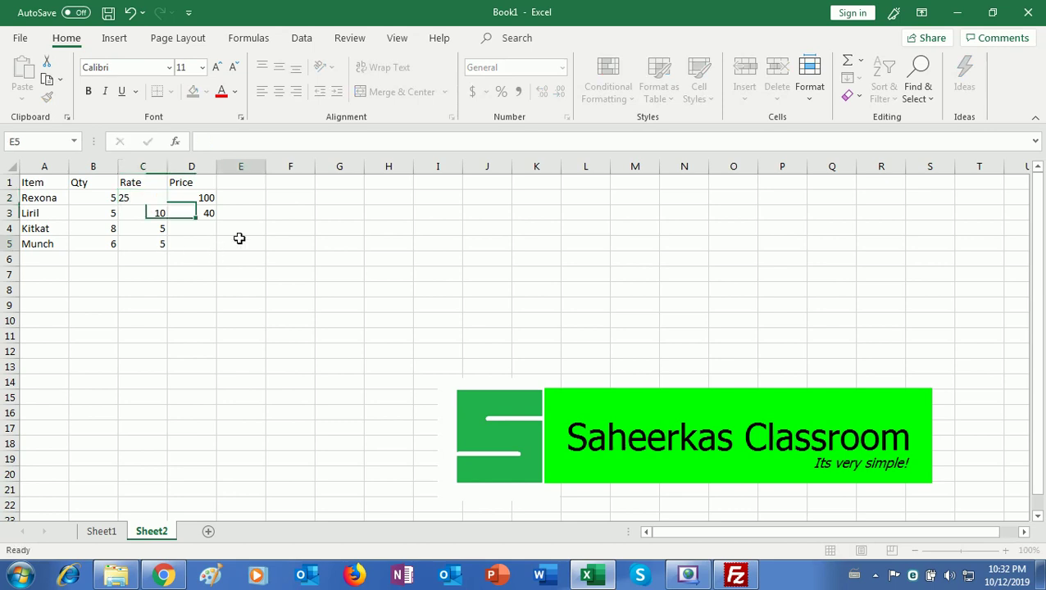
pyautogui.click(206, 198)
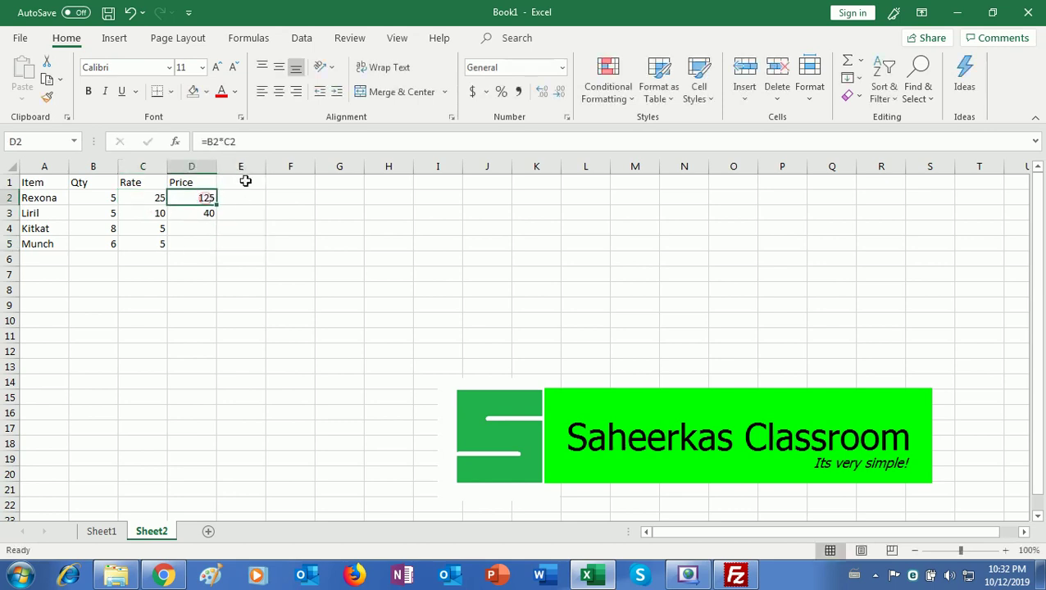
pyautogui.click(211, 142)
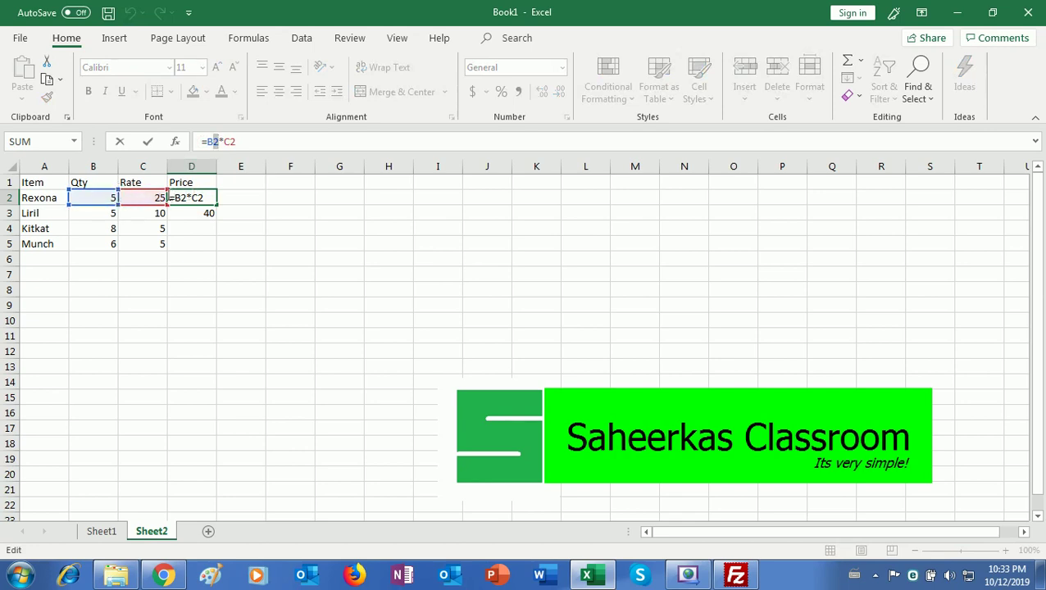
# Enter =B3*C3 in Liril's Price cell D3.
pyautogui.click(206, 214)
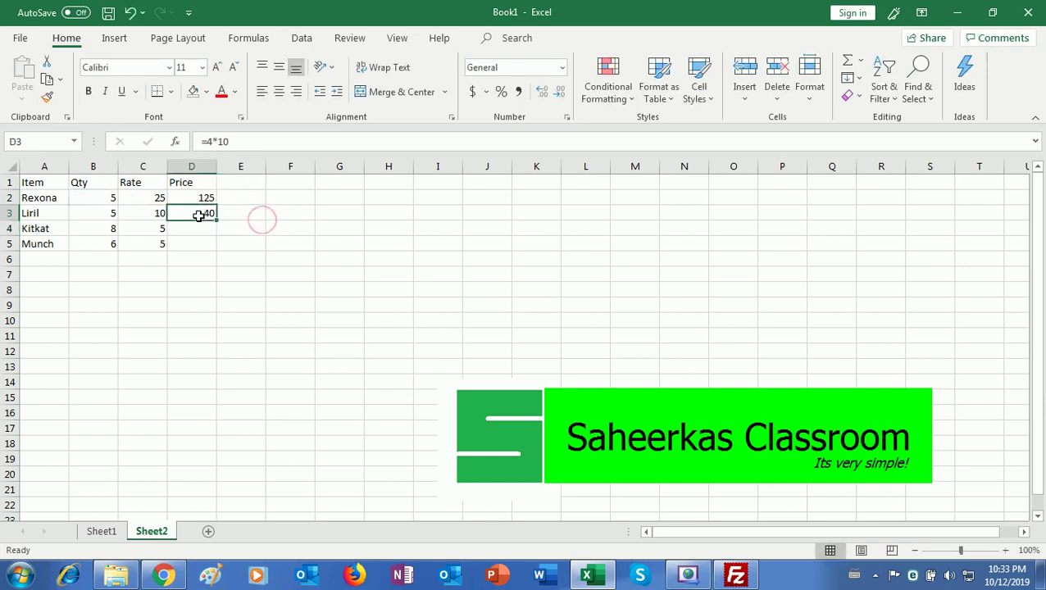
pyautogui.write('=')
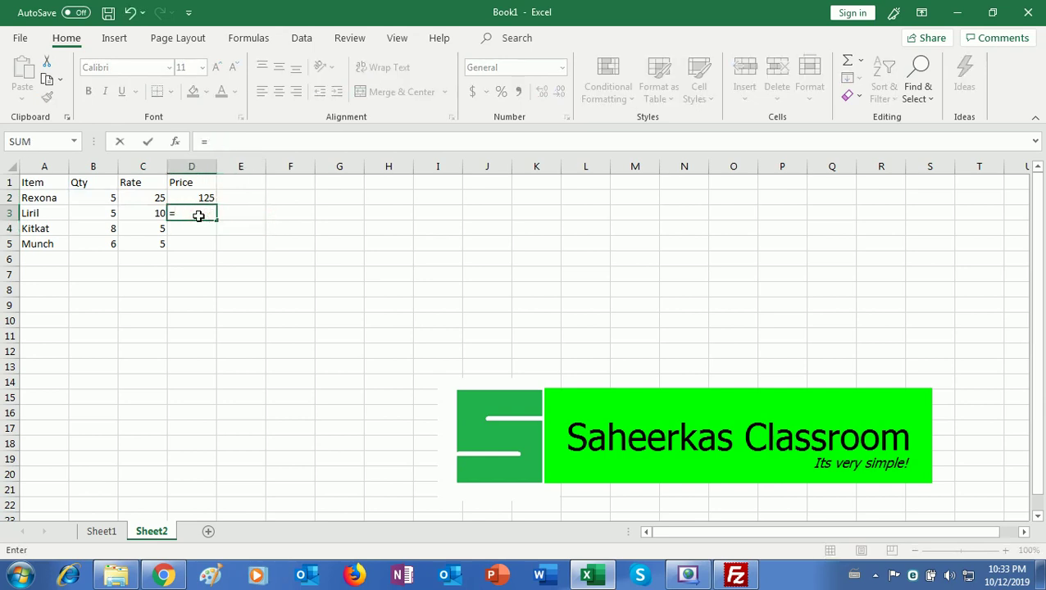
pyautogui.click(106, 214)
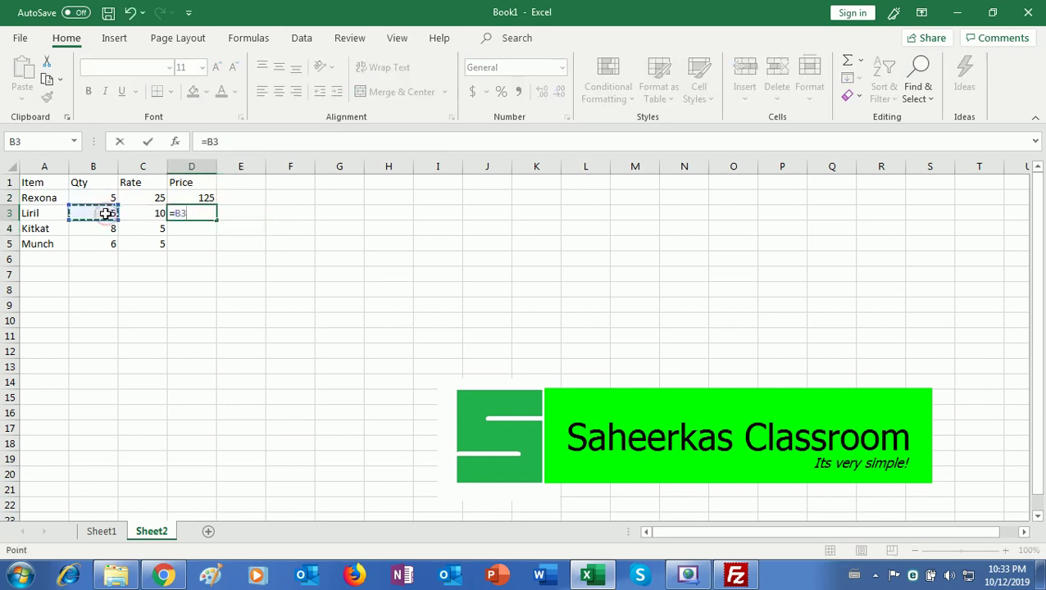
pyautogui.write('*')
pyautogui.click(151, 211)
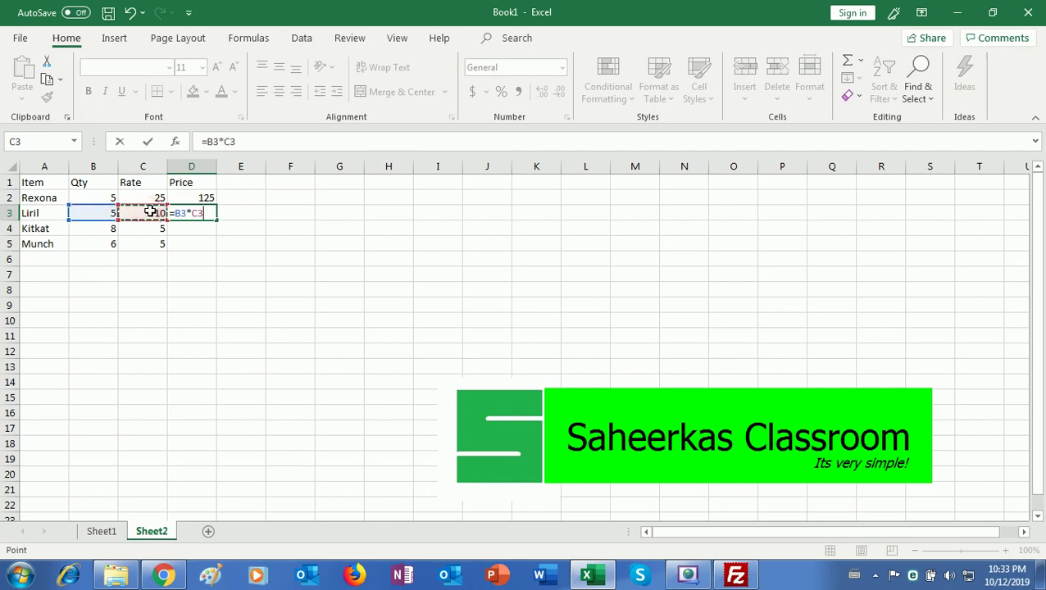
pyautogui.press('Return')
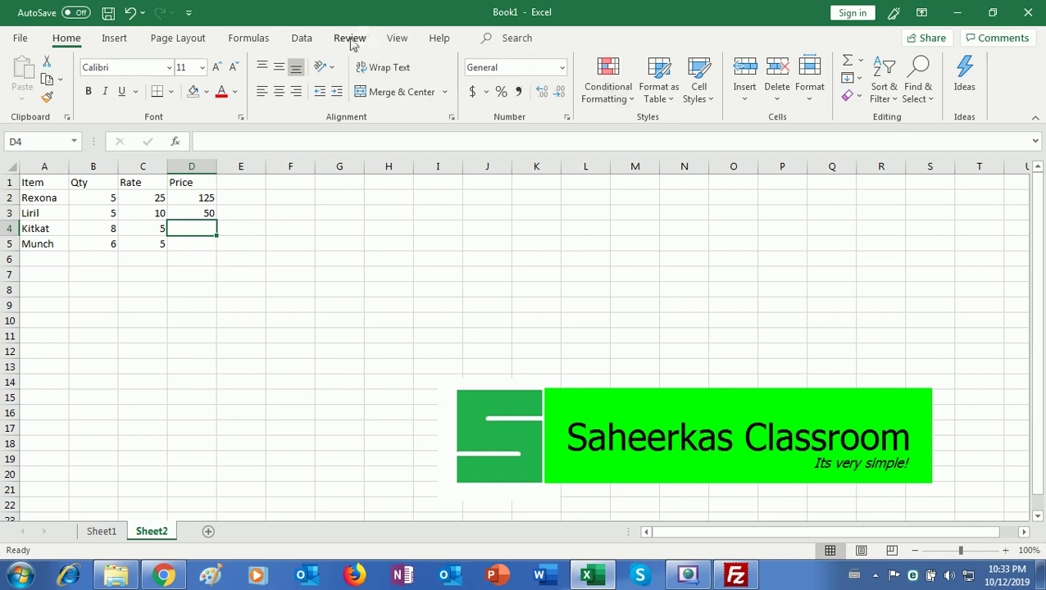
# Compare the Price formulas in D2 and D3.
pyautogui.click(188, 198)
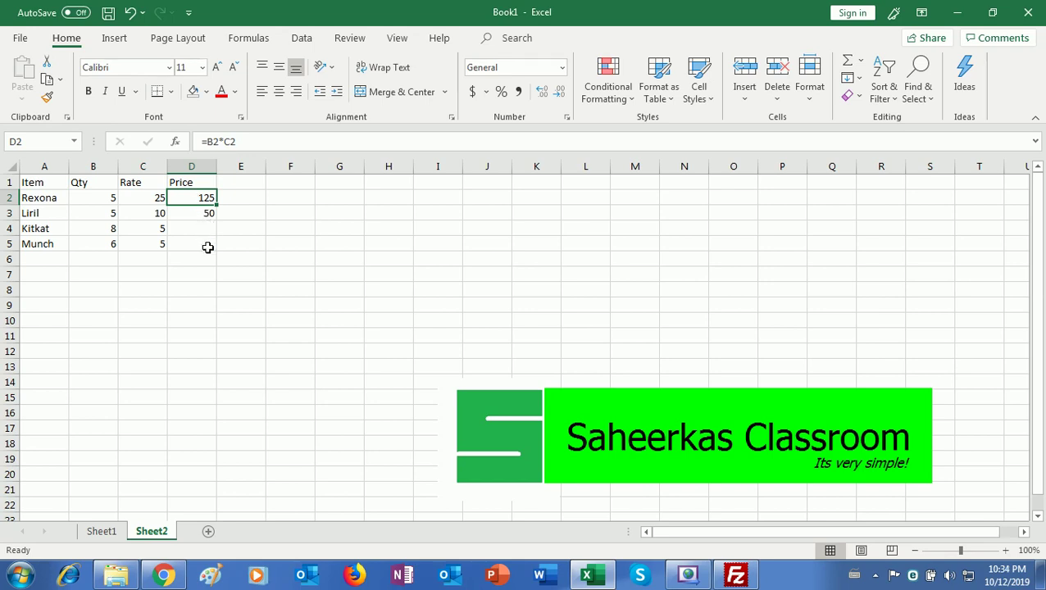
pyautogui.click(192, 213)
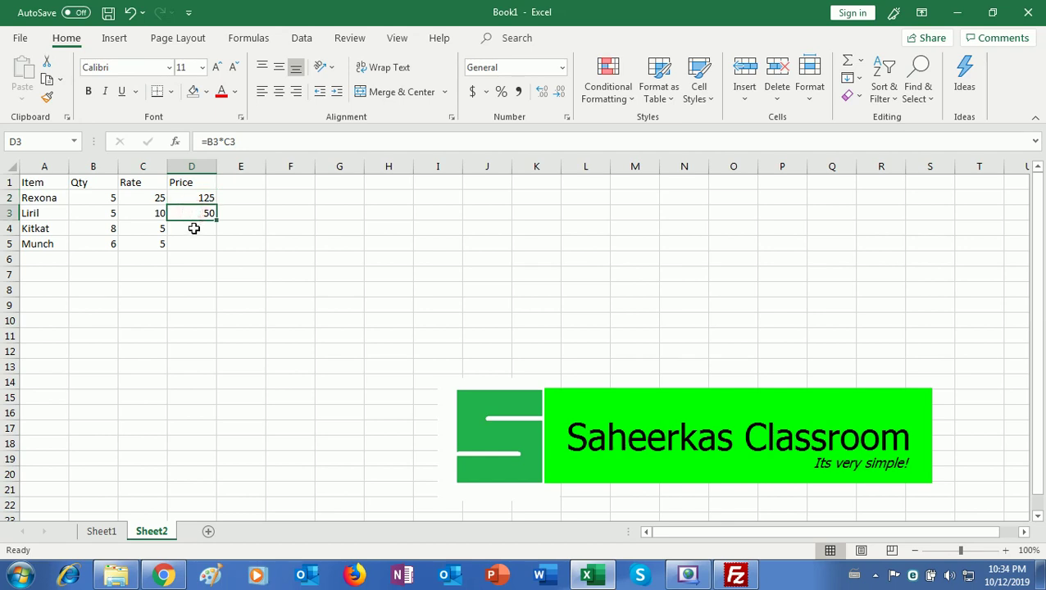
pyautogui.click(188, 197)
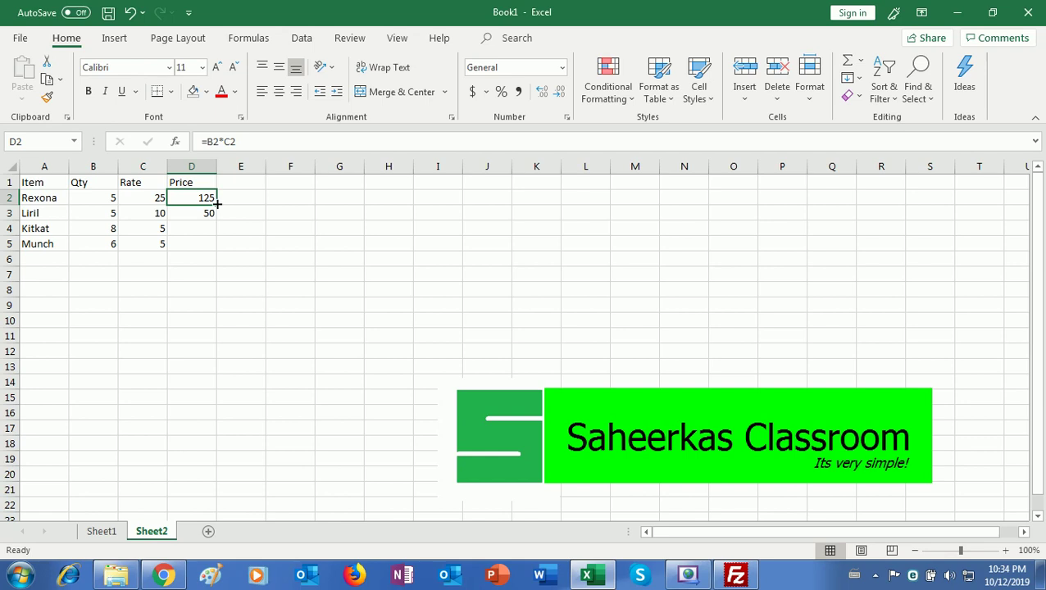
# Fill D2's =B2*C2 down to D5 and check each copied formula, giving 40 and 30.
pyautogui.moveTo(217, 204); pyautogui.dragTo(218, 247)
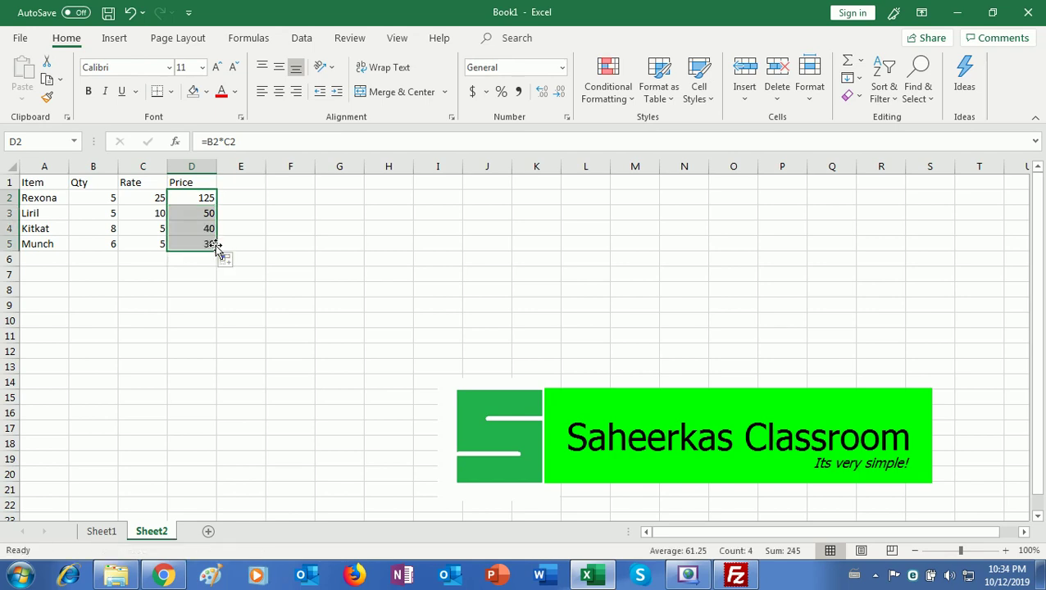
pyautogui.click(224, 216)
pyautogui.click(209, 212)
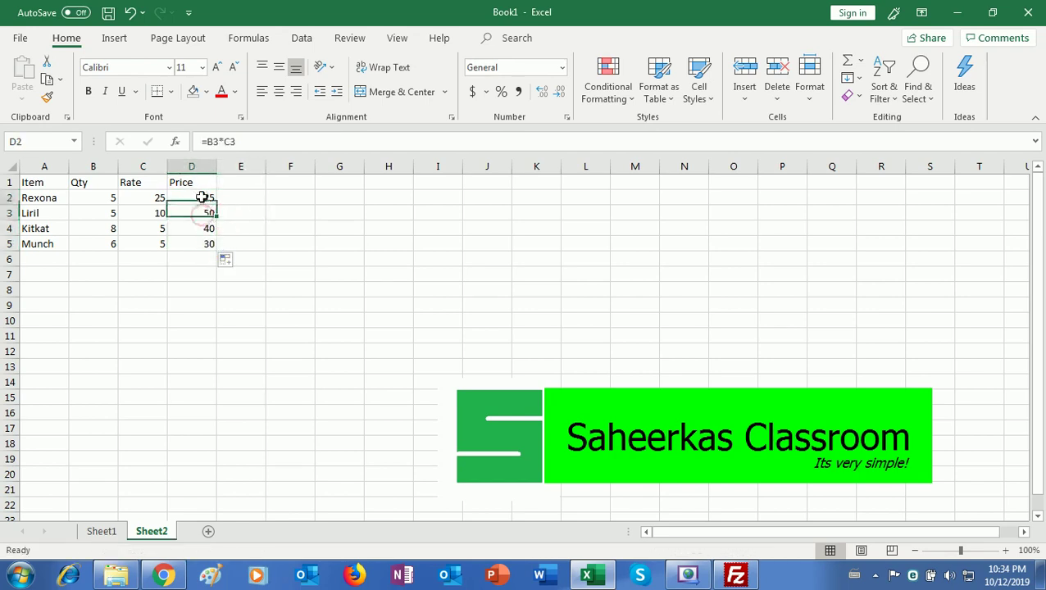
pyautogui.click(201, 197)
pyautogui.click(201, 213)
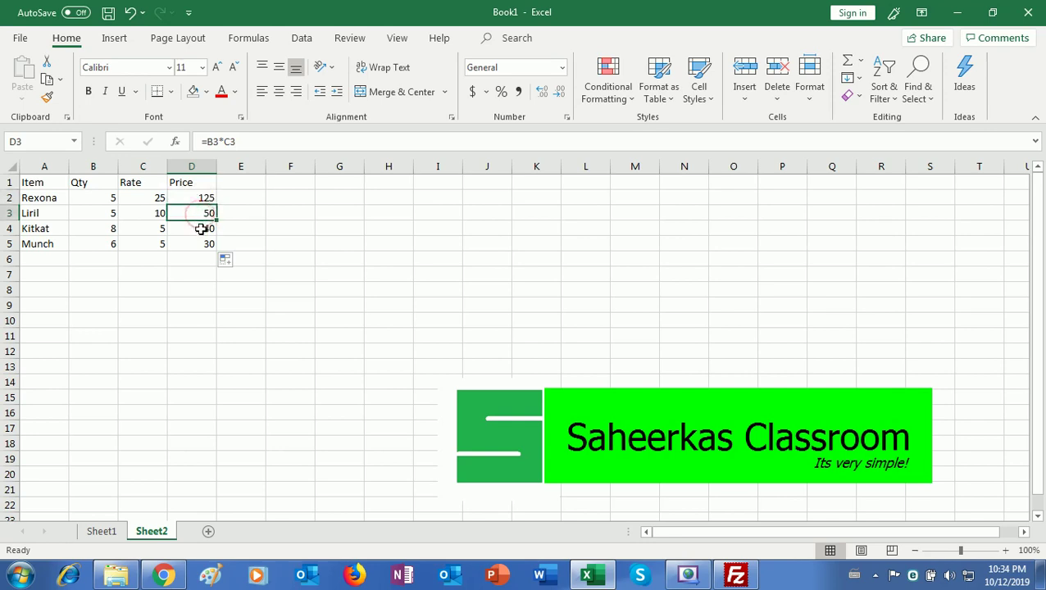
pyautogui.click(201, 228)
pyautogui.click(201, 244)
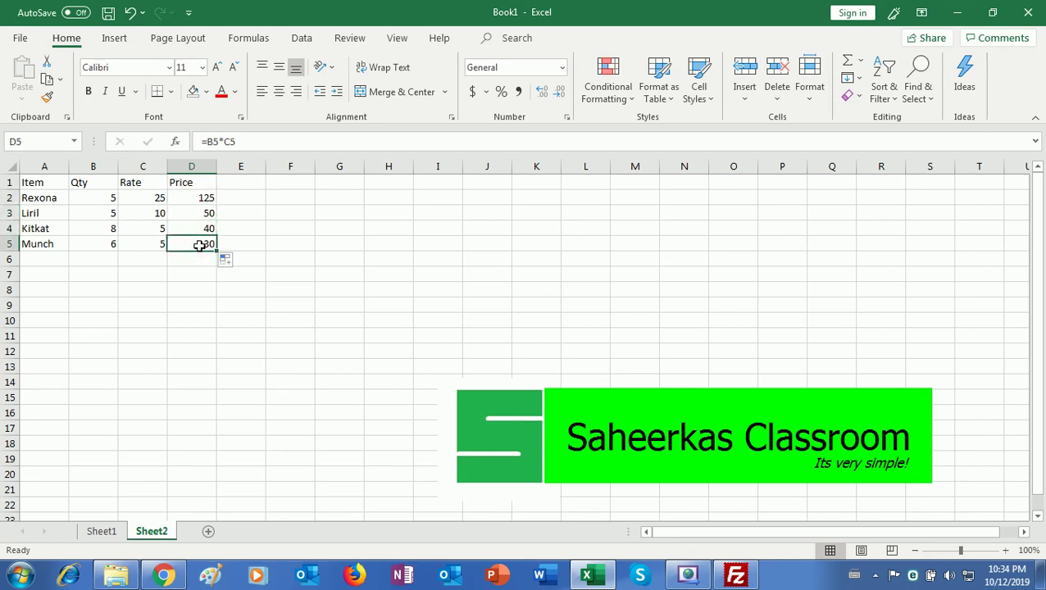
pyautogui.click(191, 198)
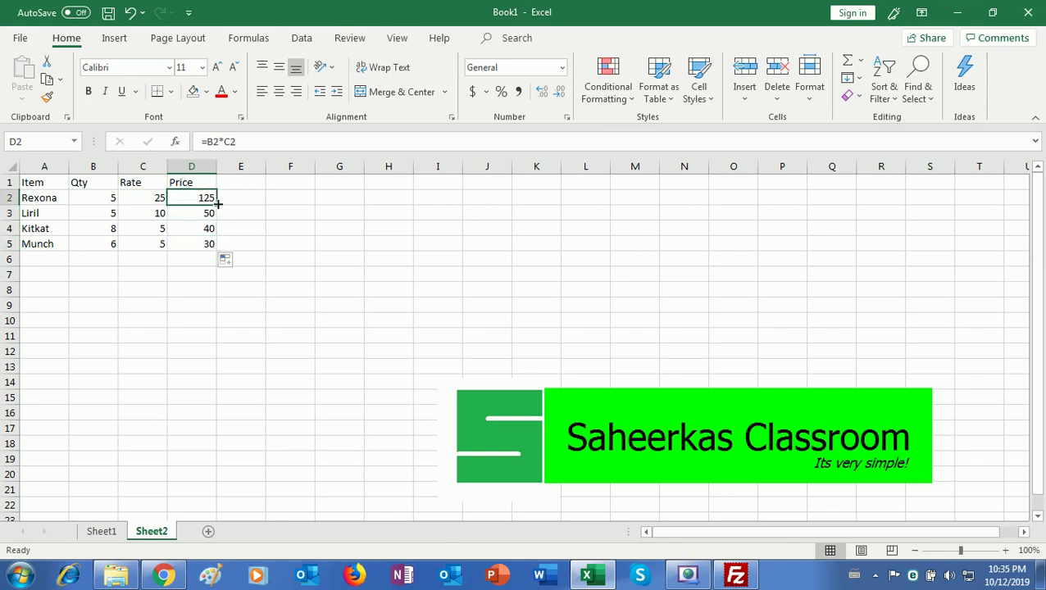
pyautogui.moveTo(218, 204); pyautogui.dragTo(220, 250)
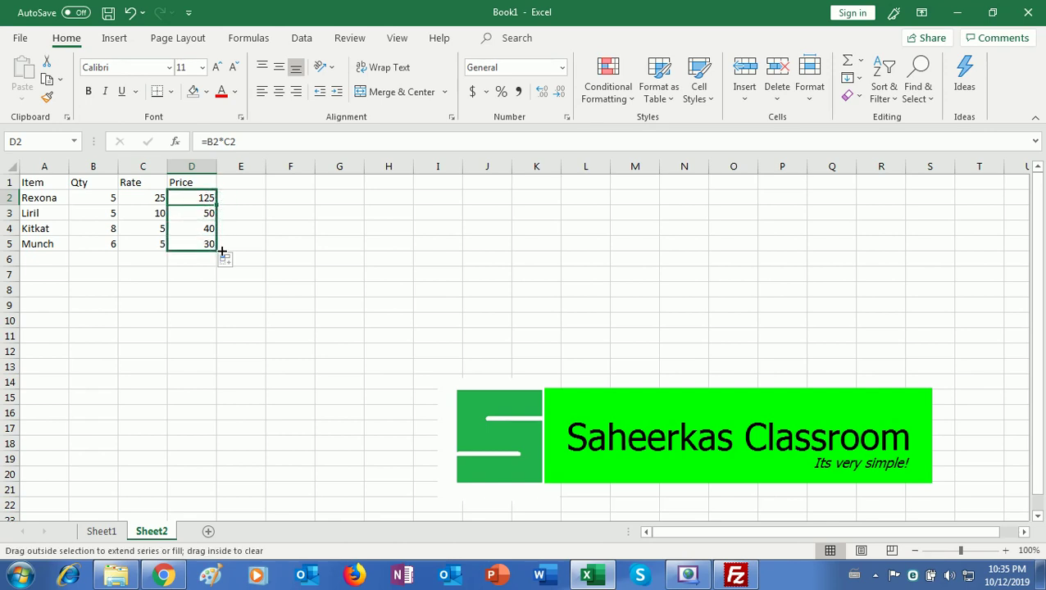
pyautogui.click(185, 276)
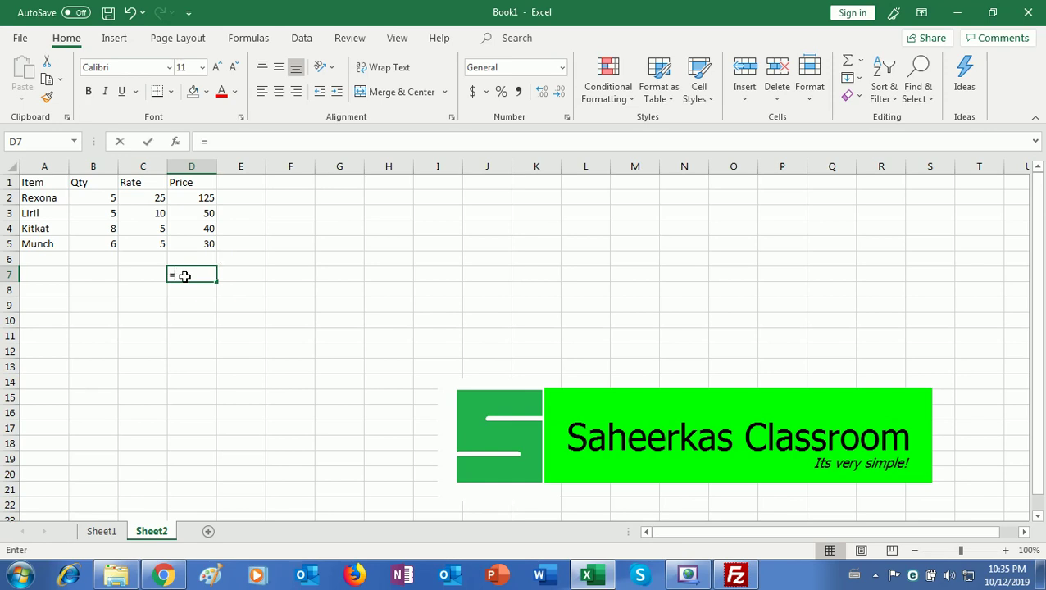
# Enter =D2+D3+D4+D5 in D7 to total the prices at 245.
pyautogui.write('=')
pyautogui.click(197, 199)
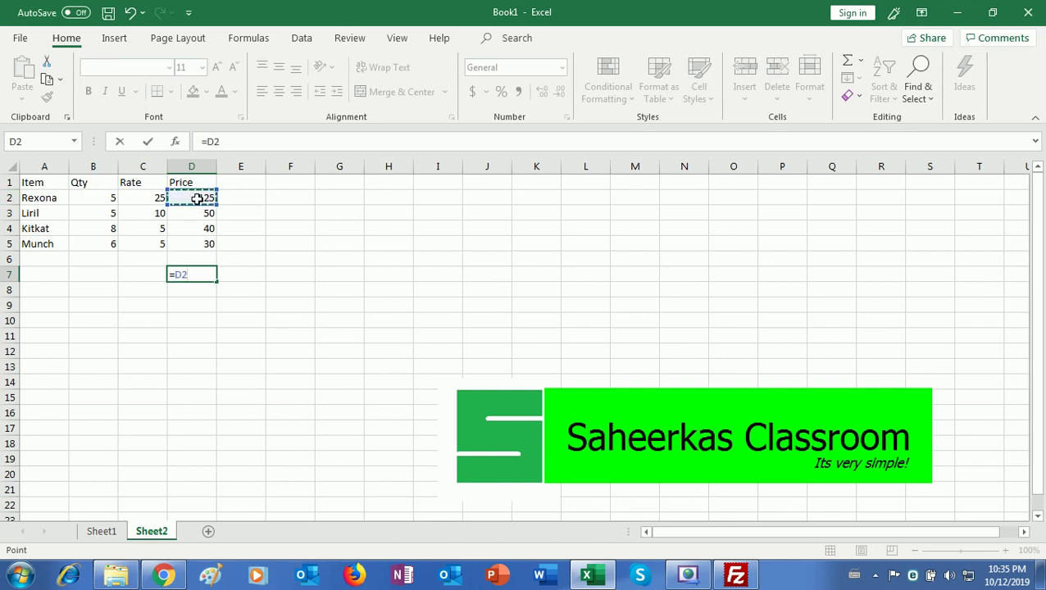
pyautogui.write('+')
pyautogui.click(188, 215)
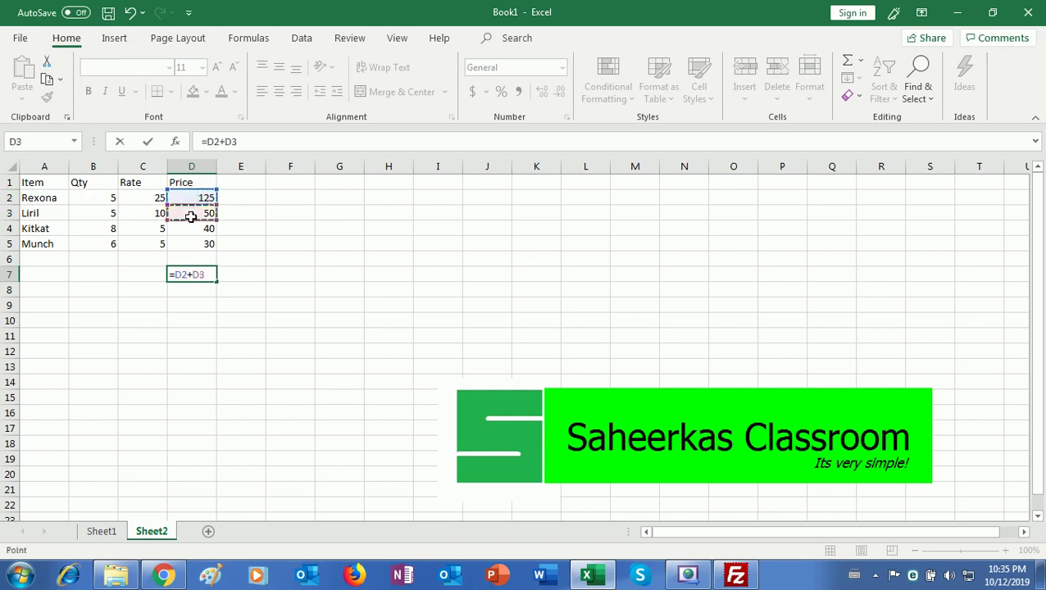
pyautogui.write('+')
pyautogui.click(194, 232)
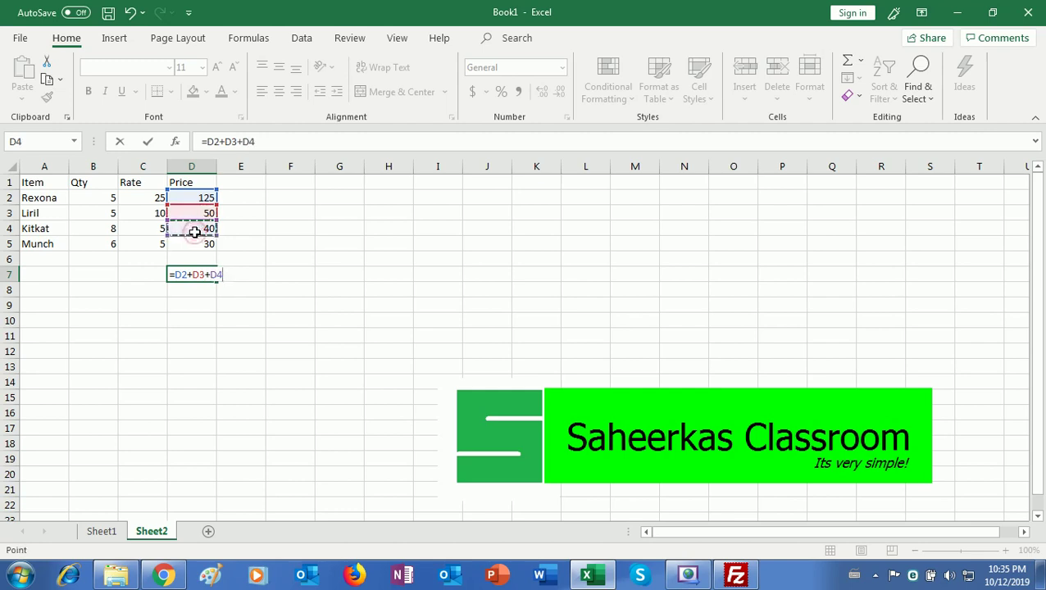
pyautogui.write('+')
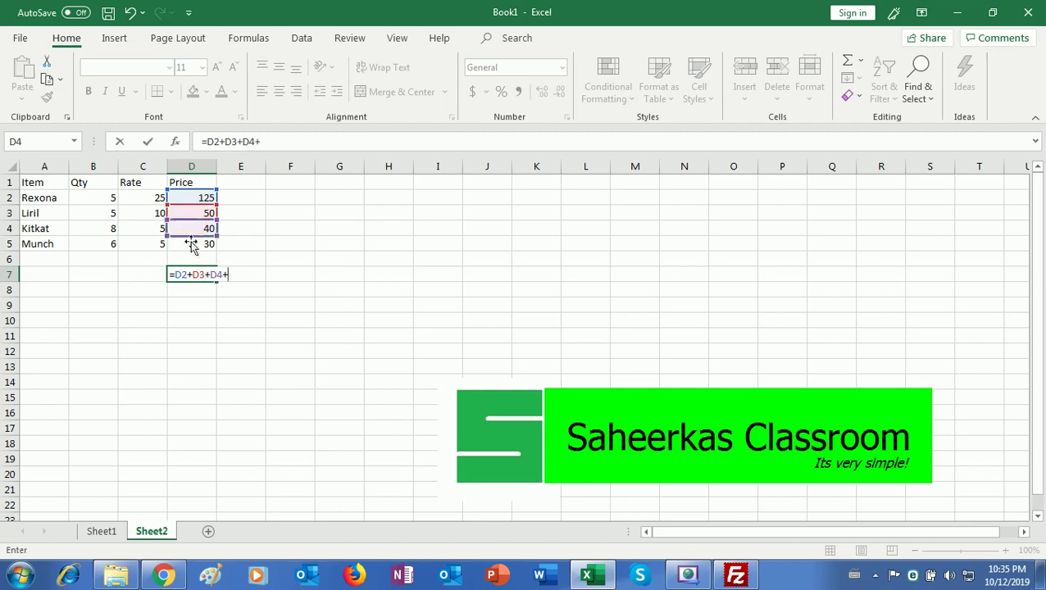
pyautogui.click(189, 244)
pyautogui.press('Return')
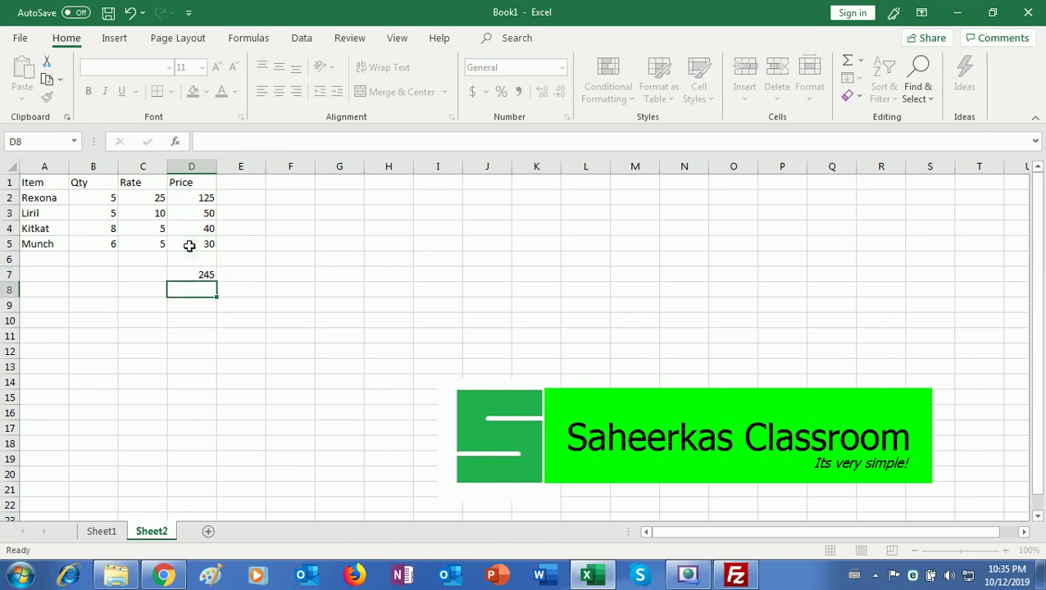
pyautogui.click(185, 274)
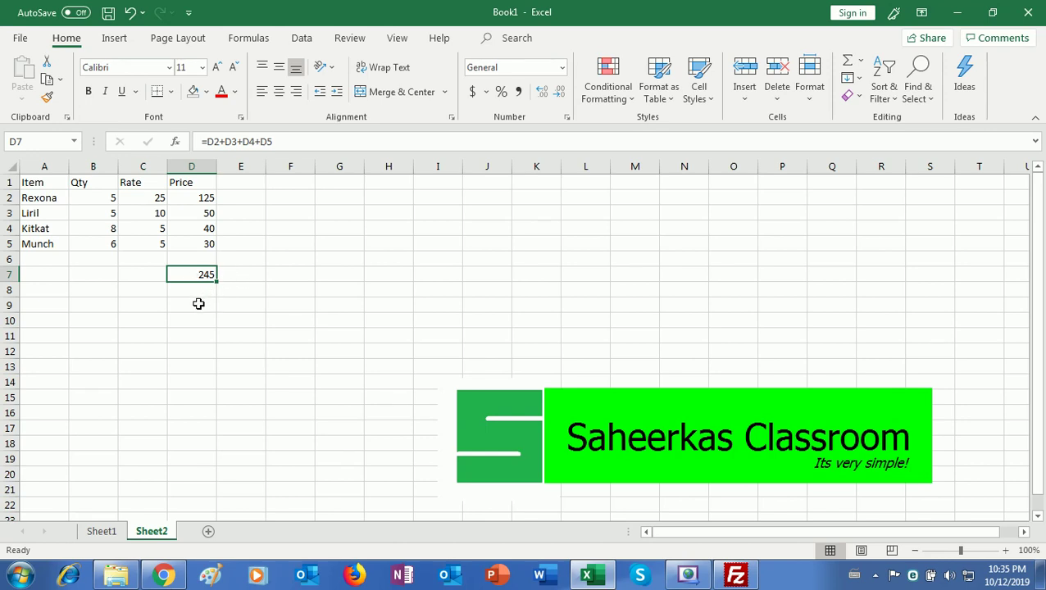
pyautogui.click(199, 304)
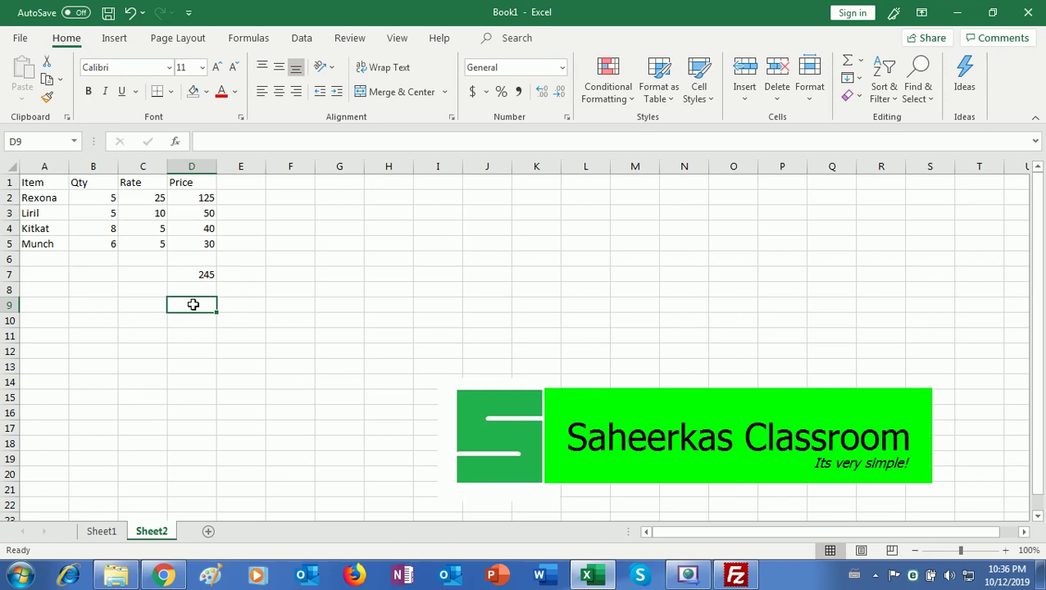
# Enter =SUM(D2:D5) in D9, selecting the Price range by dragging.
pyautogui.write('=')
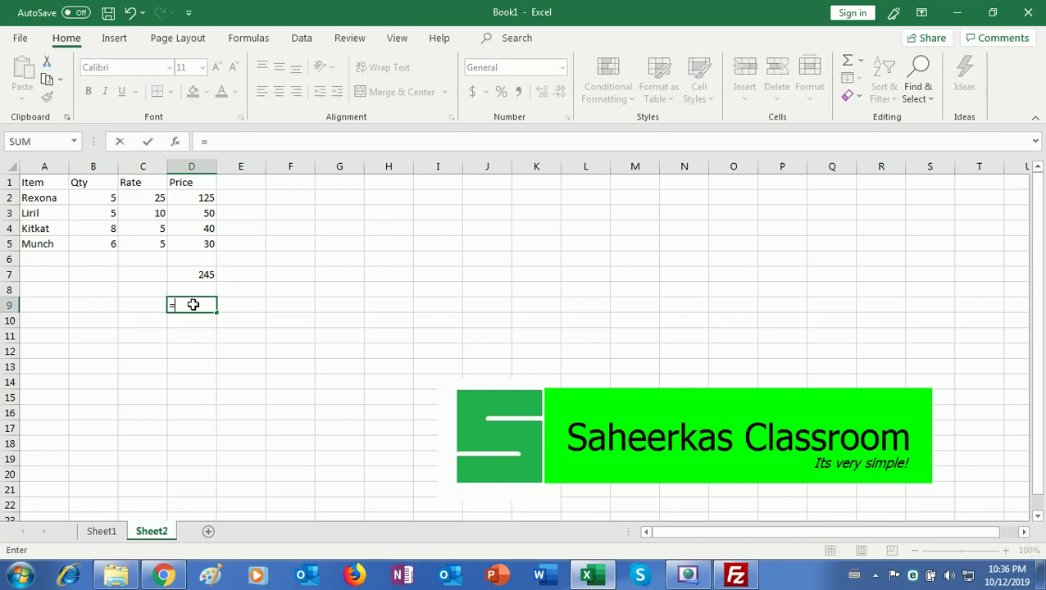
pyautogui.write('sum')
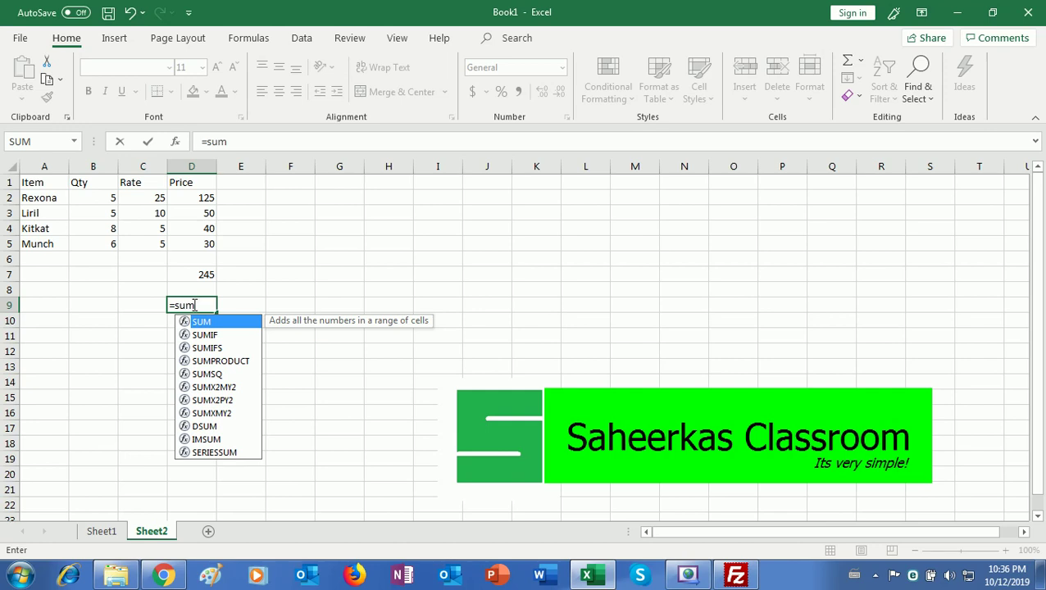
pyautogui.press('Escape')
pyautogui.press('Escape')
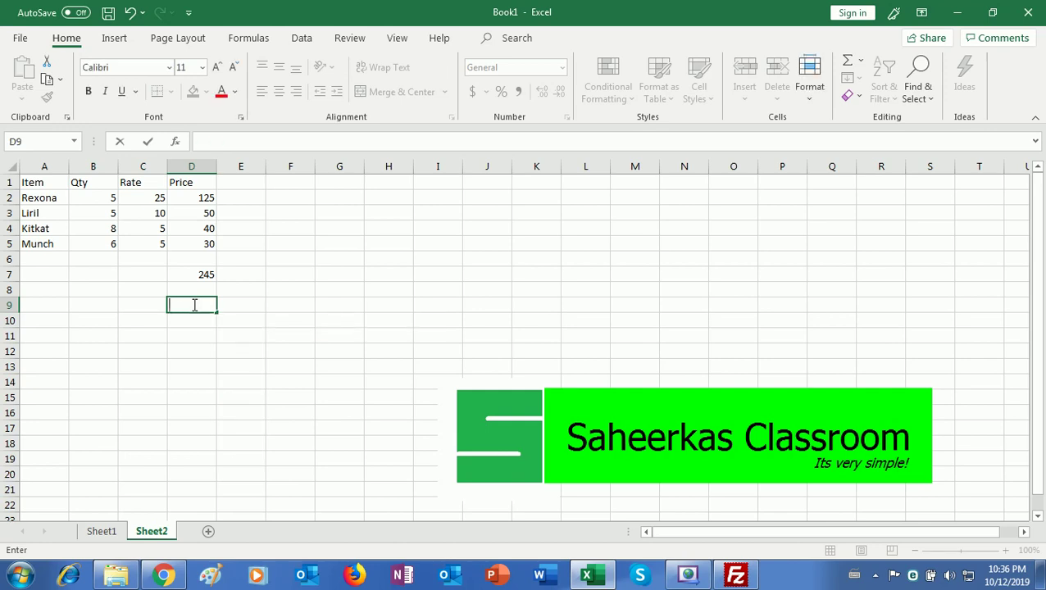
pyautogui.write('=s')
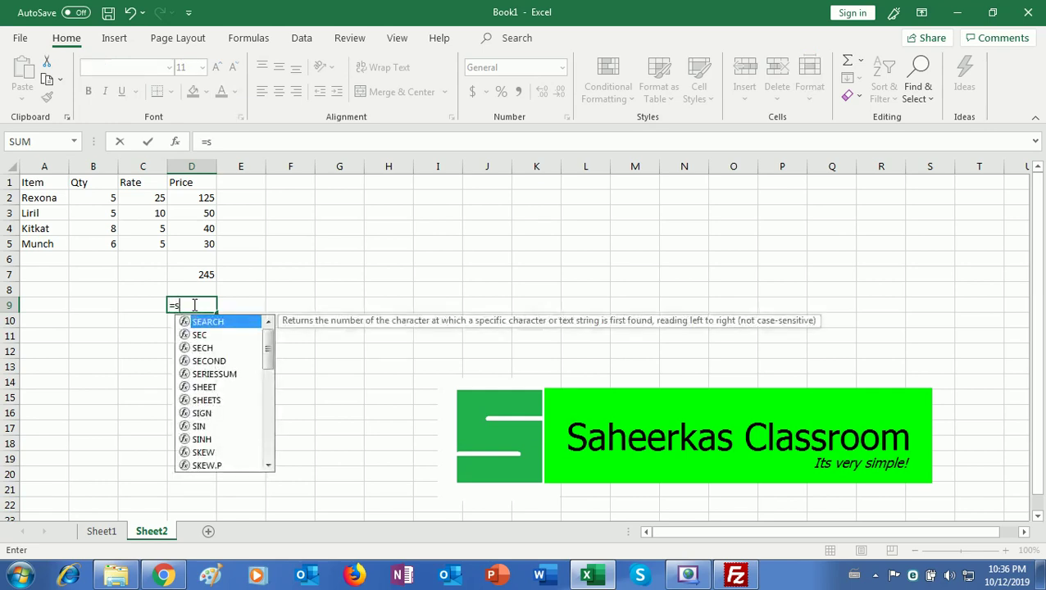
pyautogui.write('um')
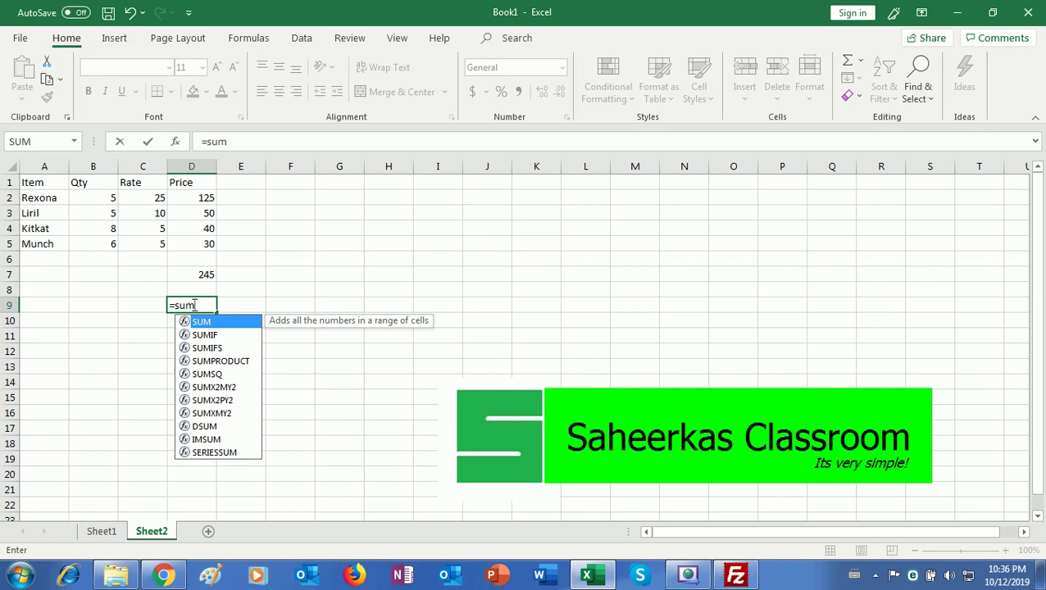
pyautogui.write('(')
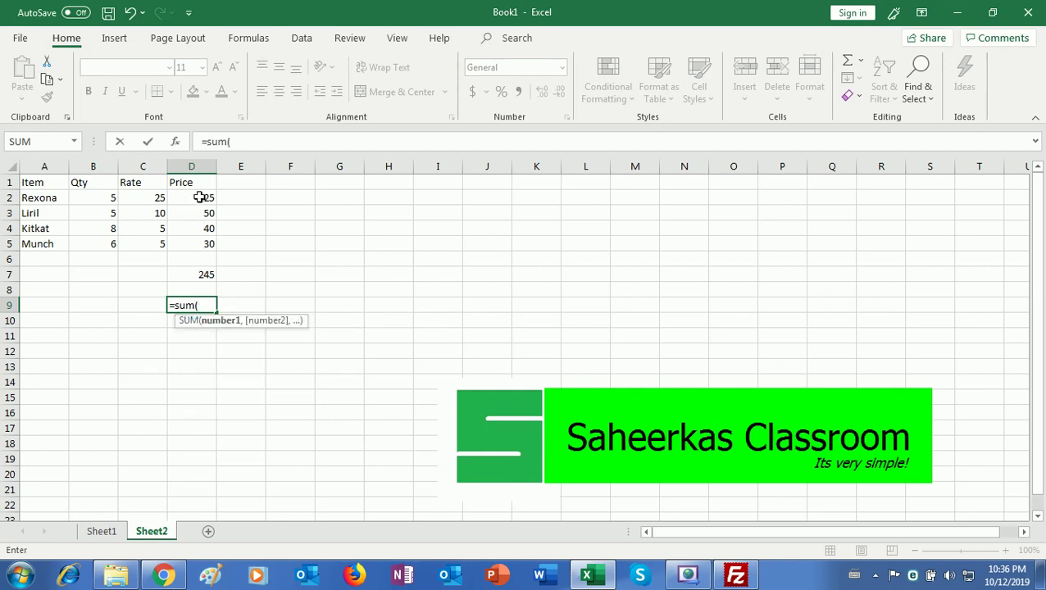
pyautogui.moveTo(200, 197); pyautogui.dragTo(202, 245)
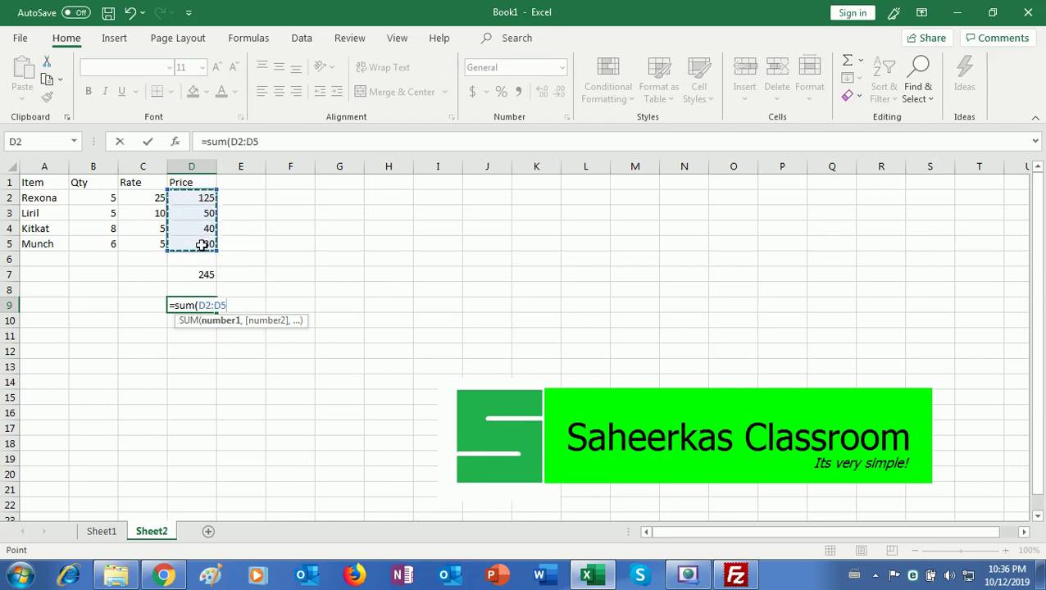
pyautogui.write(')')
pyautogui.press('Return')
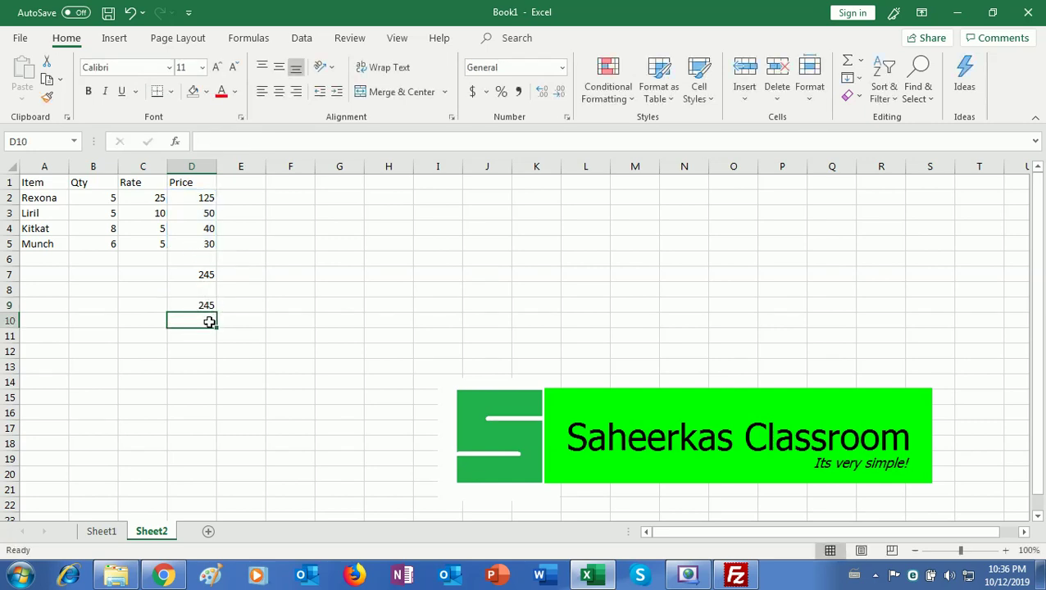
# Enter the same =SUM(D2:D5) total in D10 and check its formula.
pyautogui.write('=su')
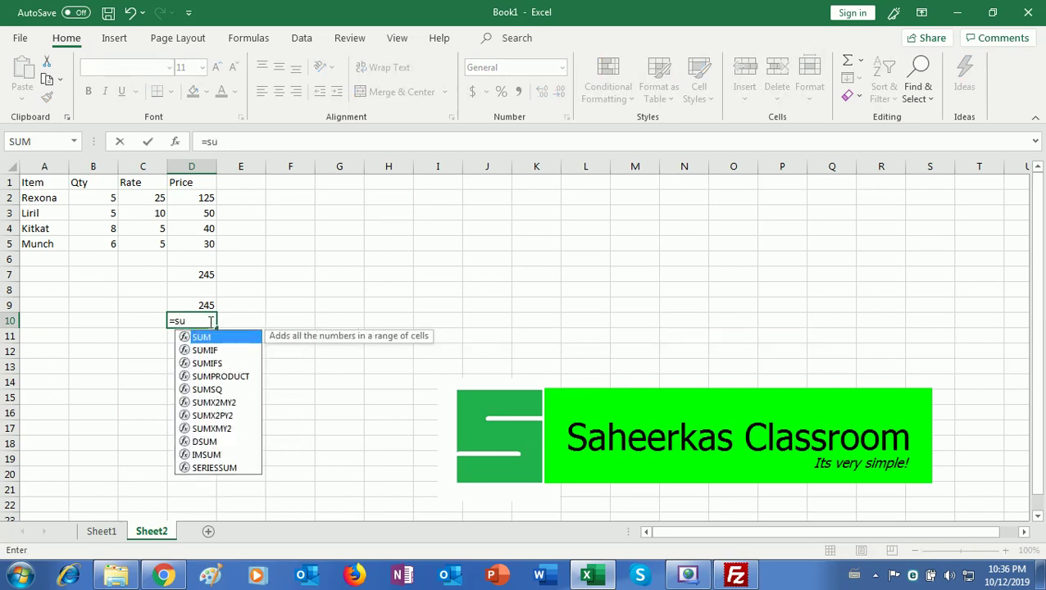
pyautogui.write('m(')
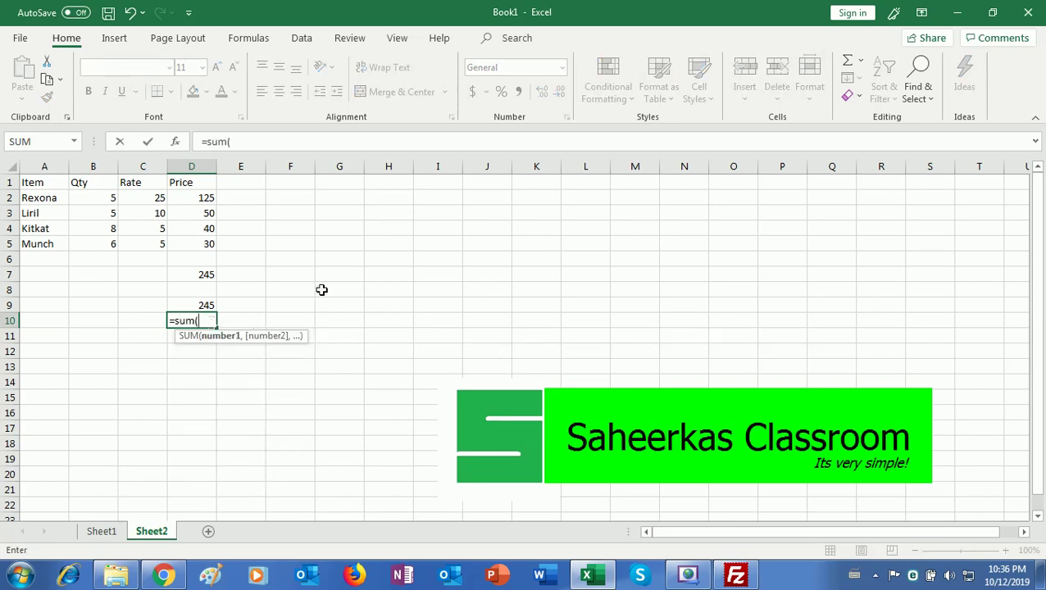
pyautogui.moveTo(200, 195); pyautogui.dragTo(197, 245)
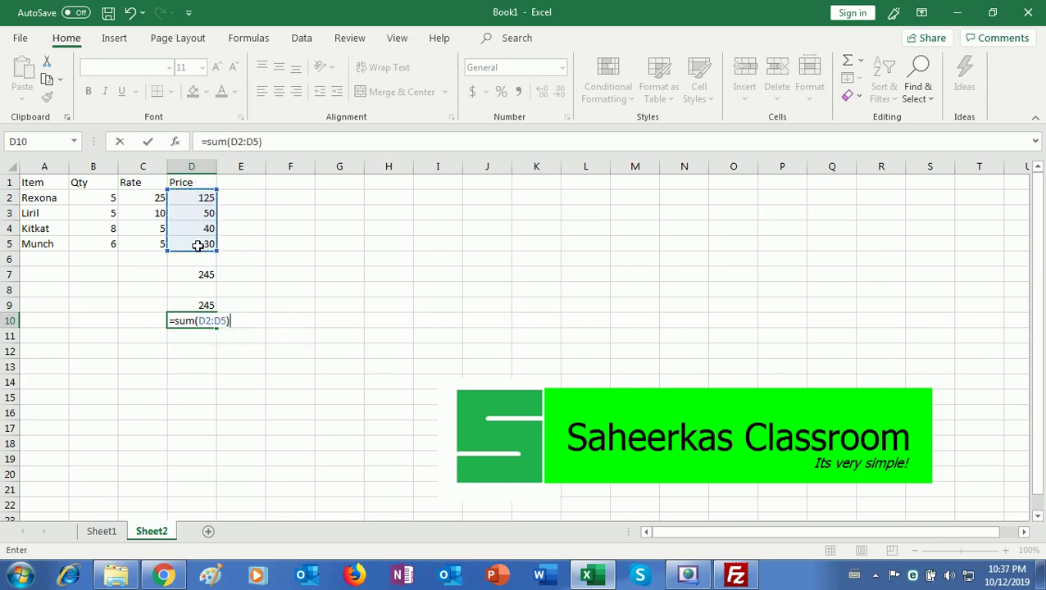
pyautogui.press('Return')
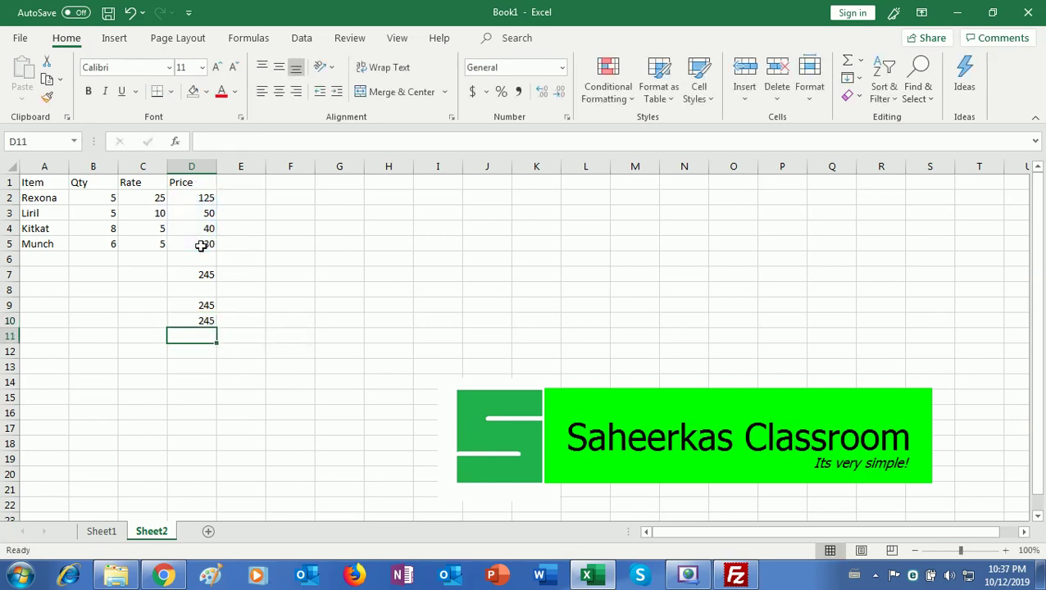
pyautogui.click(203, 320)
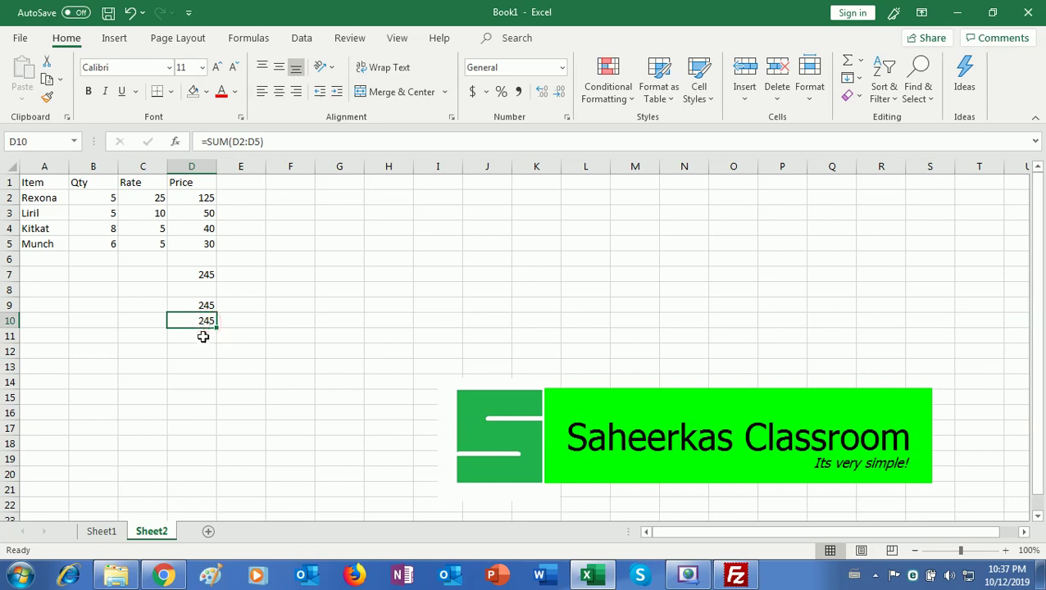
# Enter =max(D2:D5) in D11 to show the highest Price, 125.
pyautogui.click(203, 338)
pyautogui.write('=')
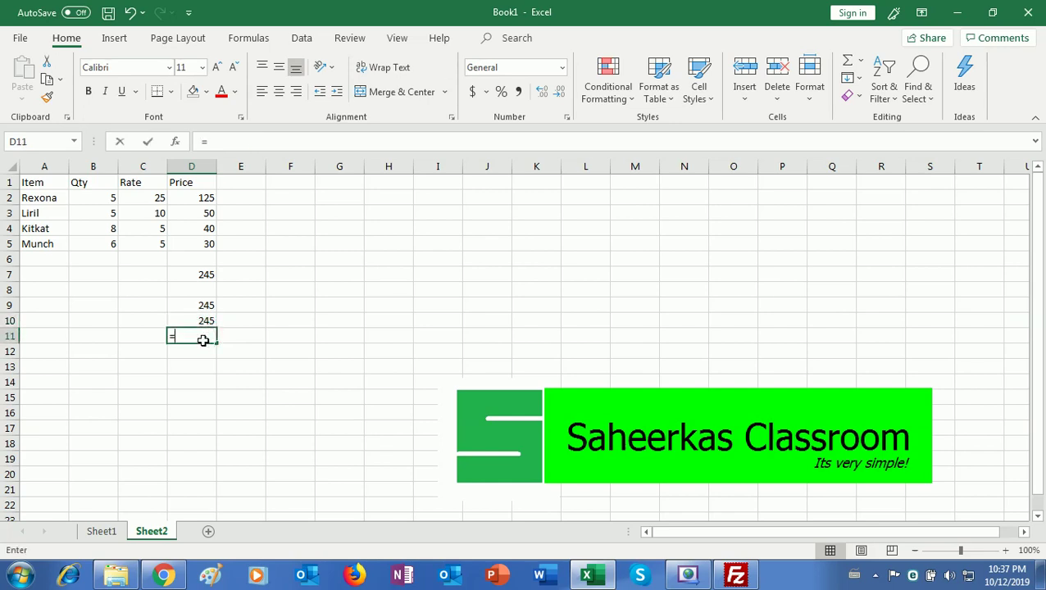
pyautogui.write('max')
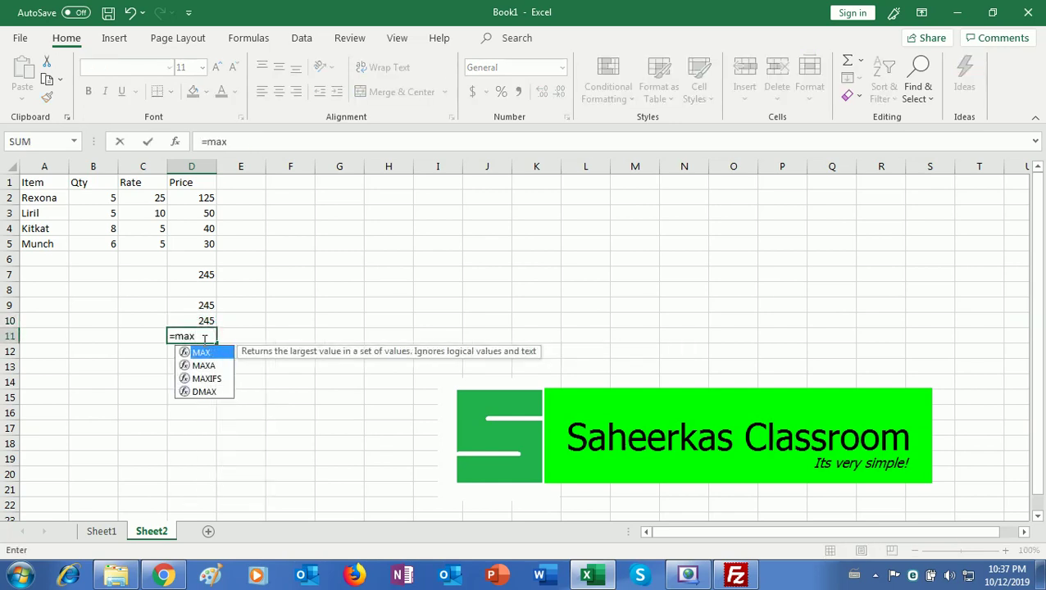
pyautogui.write('(')
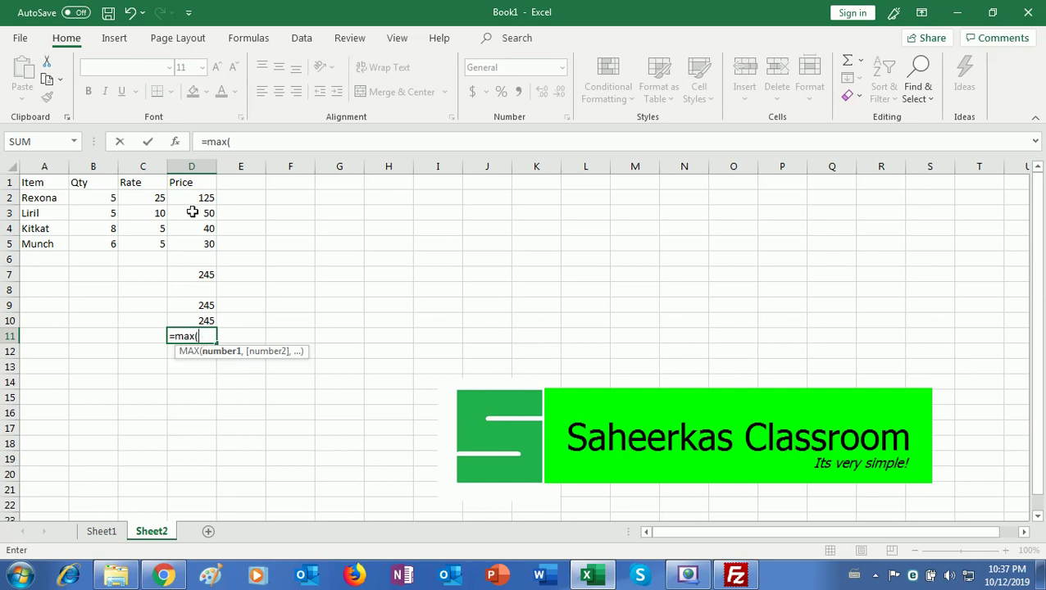
pyautogui.moveTo(197, 200); pyautogui.dragTo(201, 228)
pyautogui.moveTo(201, 244); pyautogui.dragTo(201, 244)
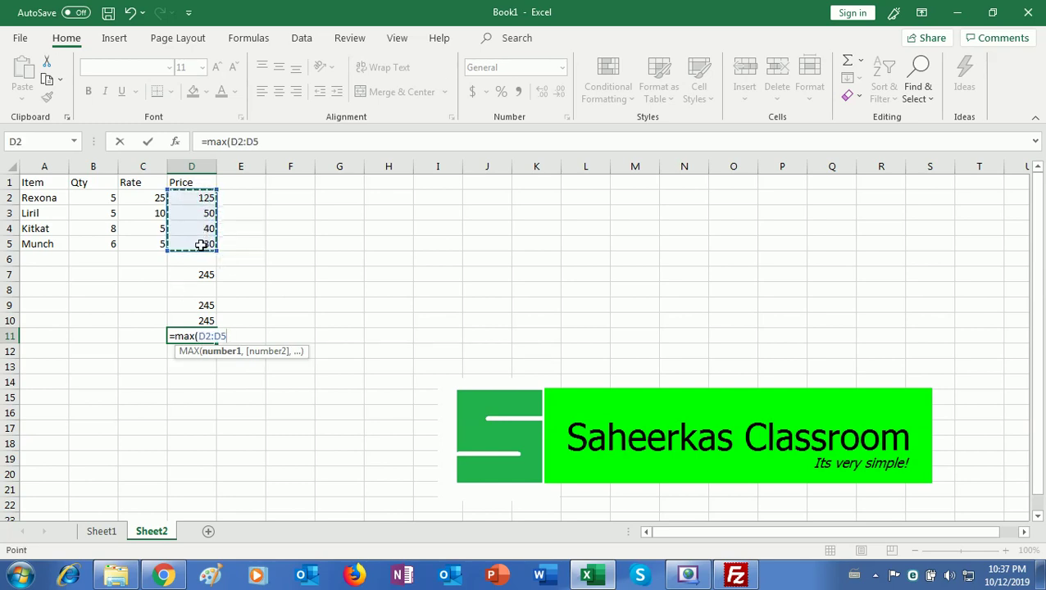
pyautogui.write(')')
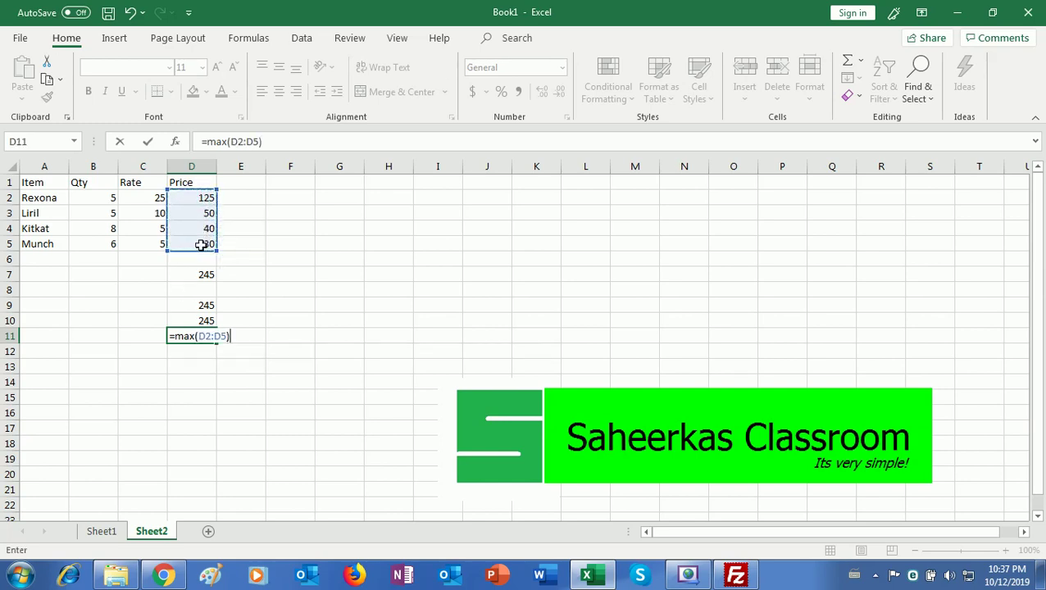
pyautogui.press('Return')
# Enter =min(D2:D5) in D12 to show the lowest Price, 30.
pyautogui.write('=min(')
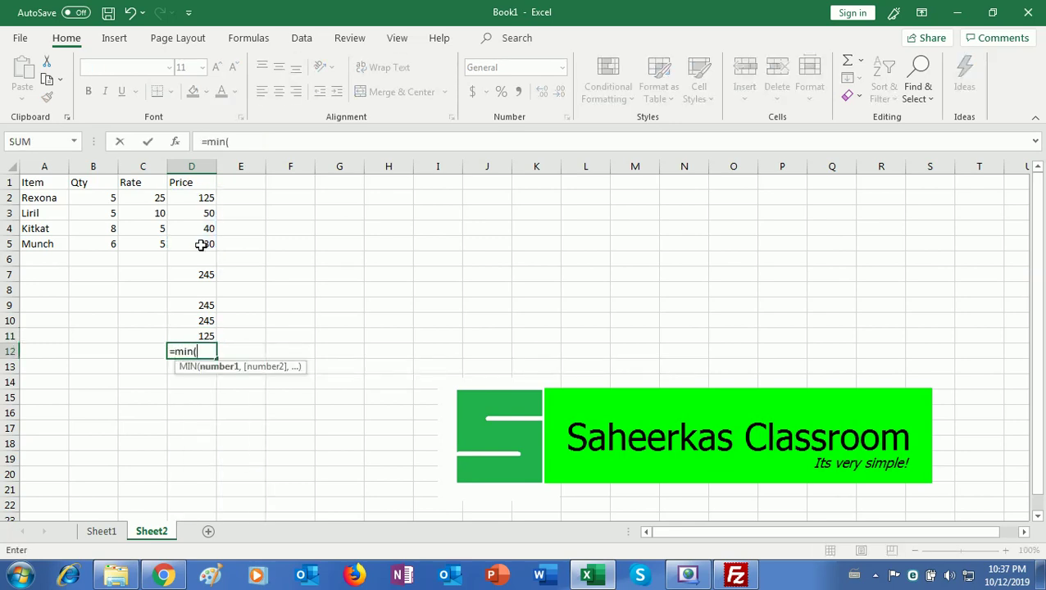
pyautogui.moveTo(191, 202); pyautogui.dragTo(197, 250)
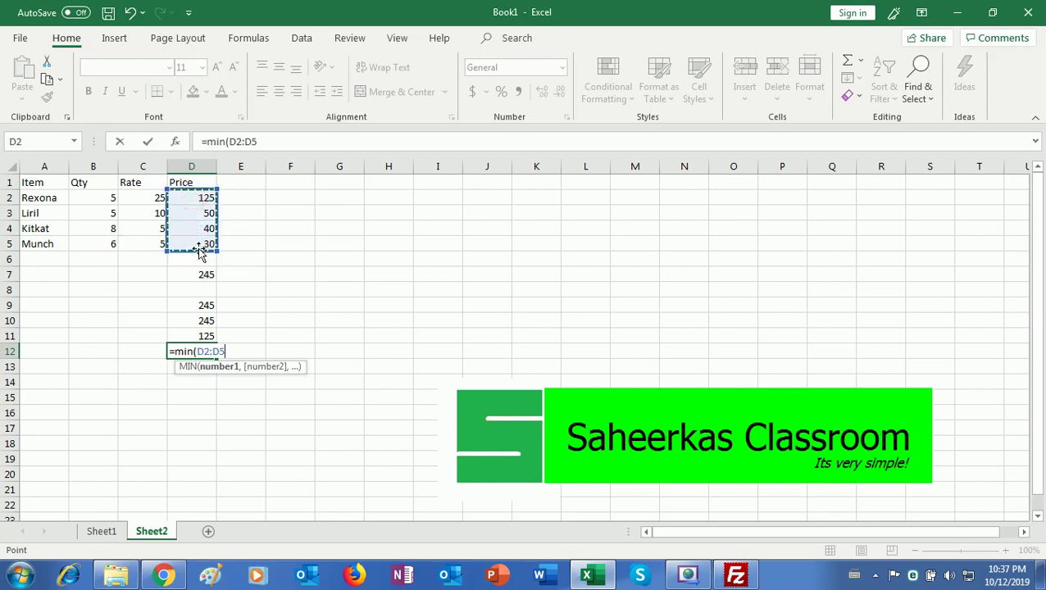
pyautogui.write(')')
pyautogui.press('Return')
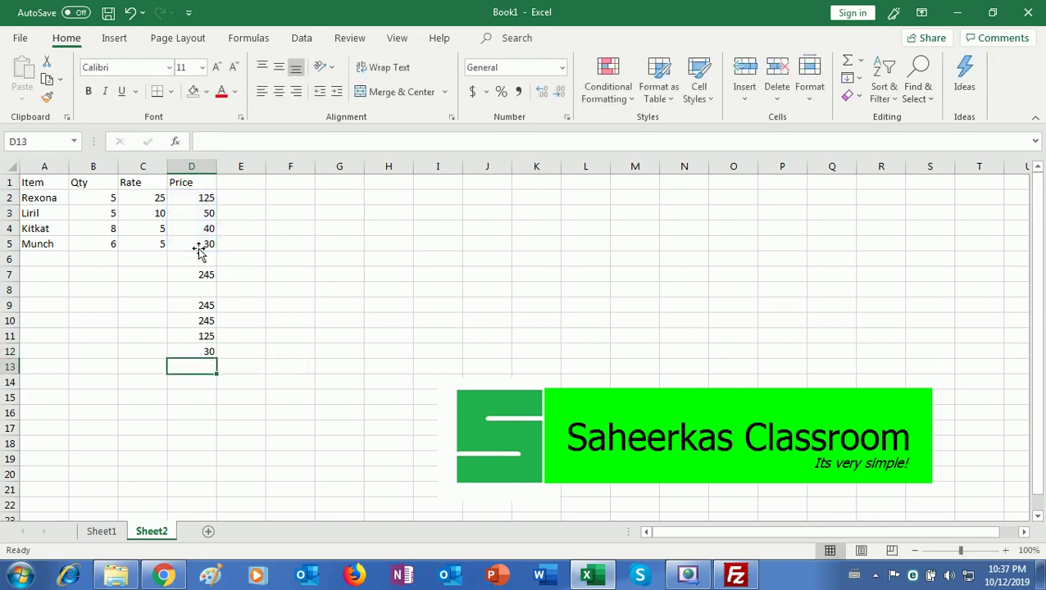